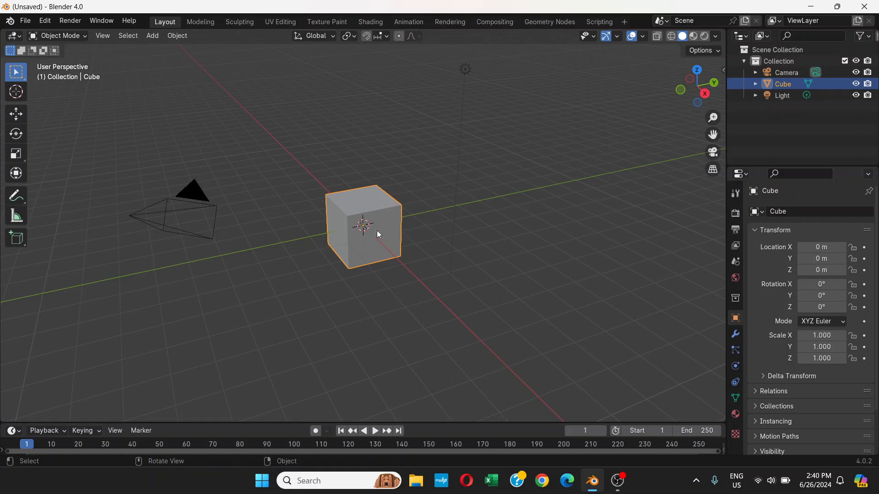
Replace the default cube with a newly added mesh cube and expand its creation settings.
click(367, 207)
key(Delete)
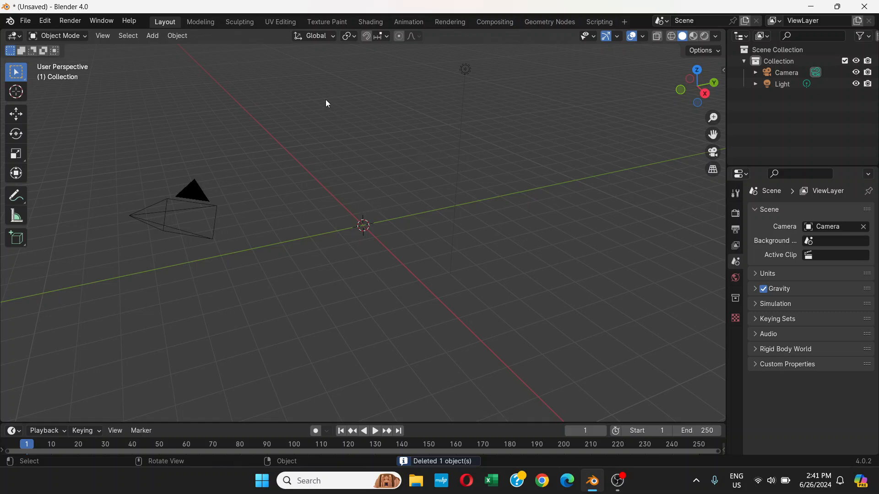
click(152, 41)
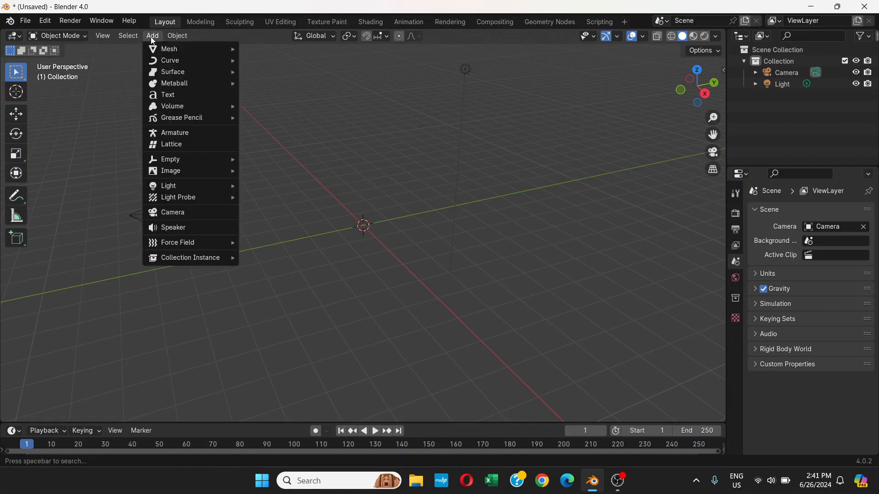
mouse_move(172, 51)
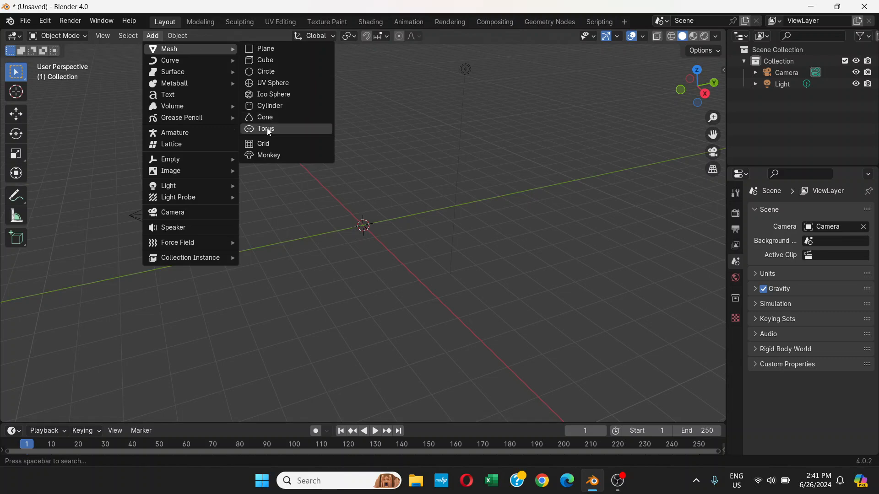
click(261, 62)
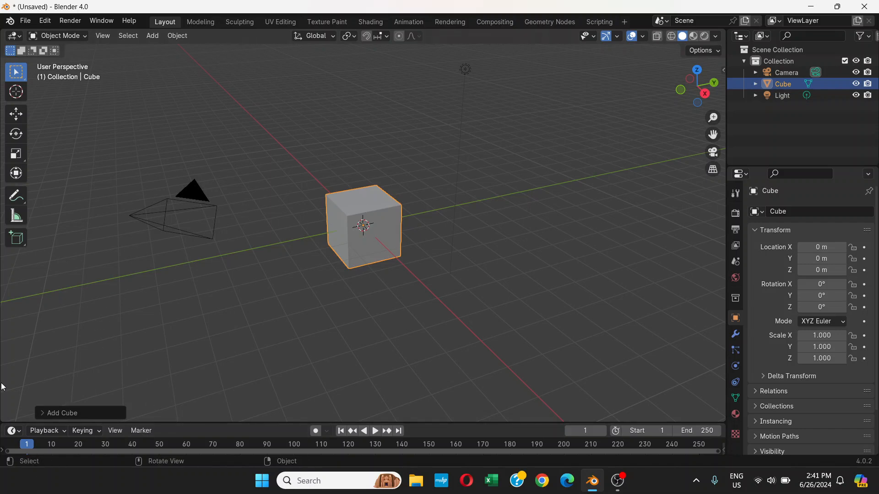
click(60, 413)
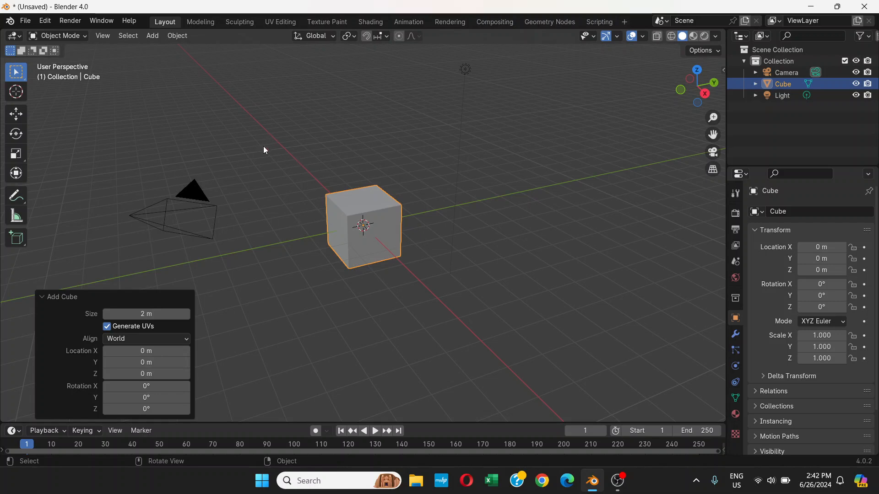
Switch the new cube from Object Mode to Edit Mode.
click(376, 208)
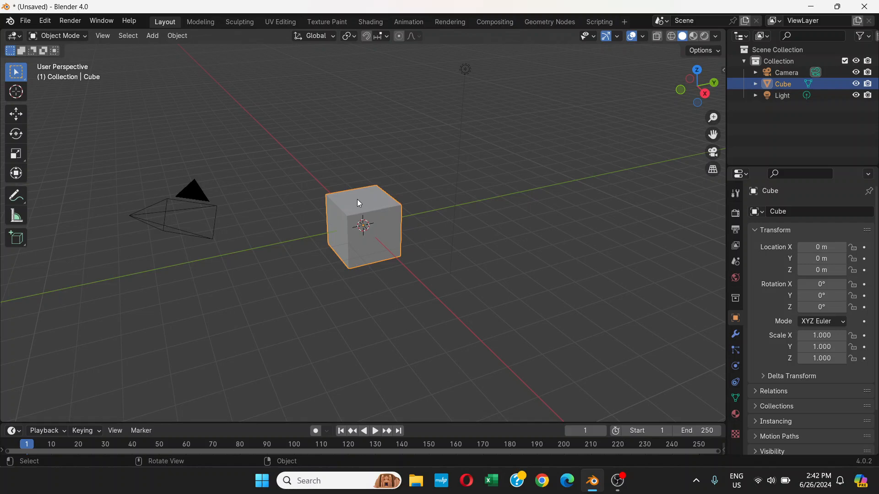
click(84, 35)
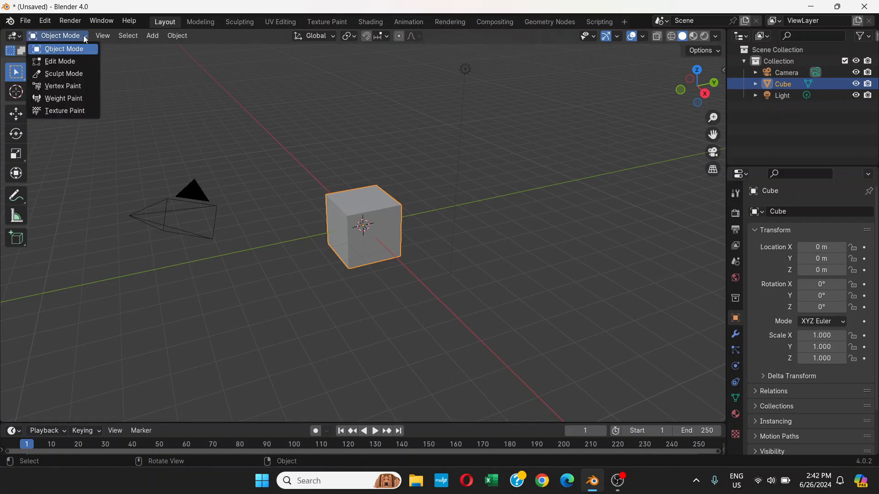
click(72, 61)
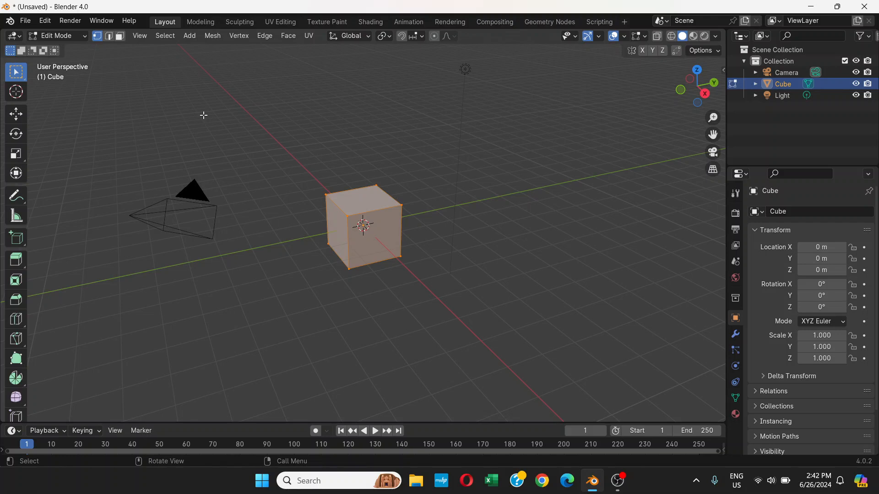
key(Tab)
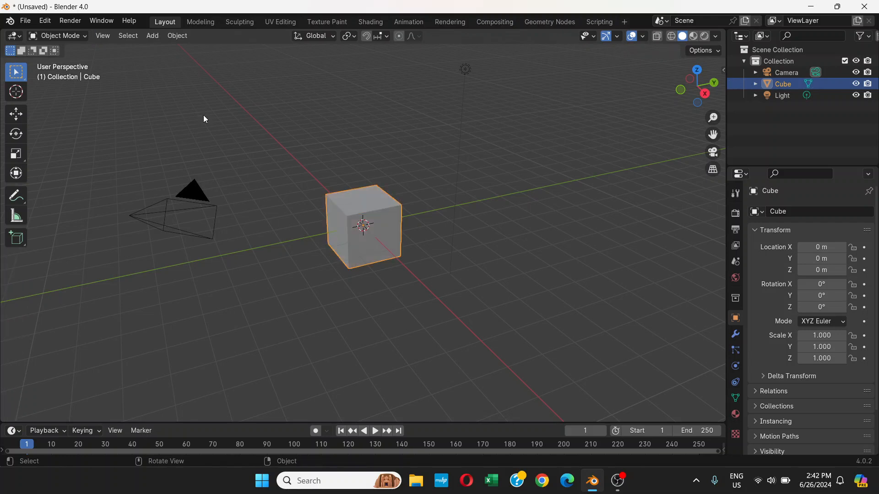
key(Tab)
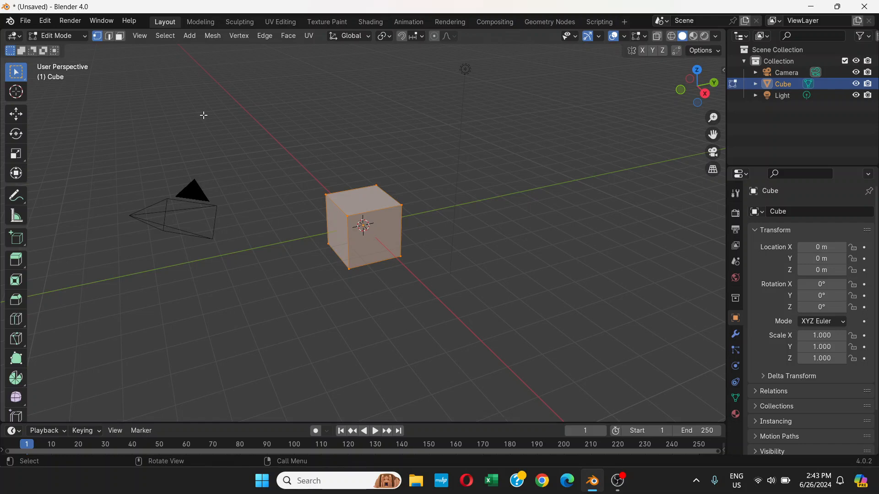
click(85, 37)
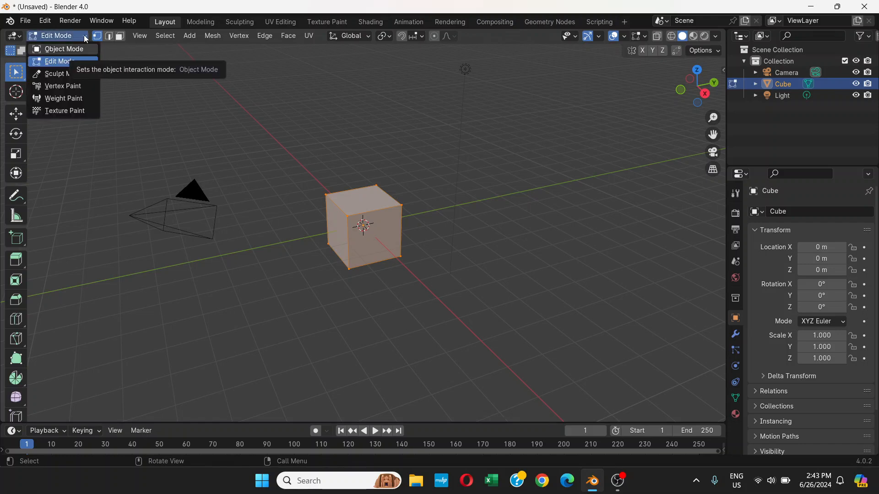
click(85, 39)
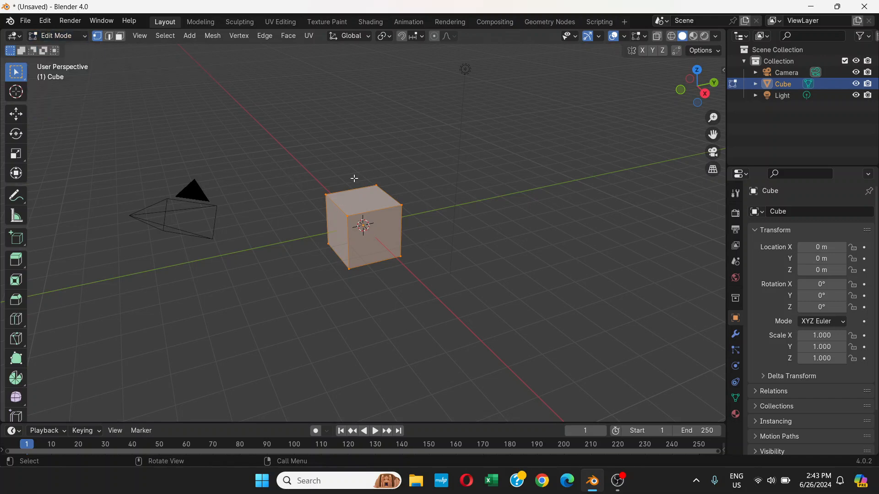
Deselect and reselect all of the cube's geometry, and return to Object Mode.
scroll(386, 231, up, 1)
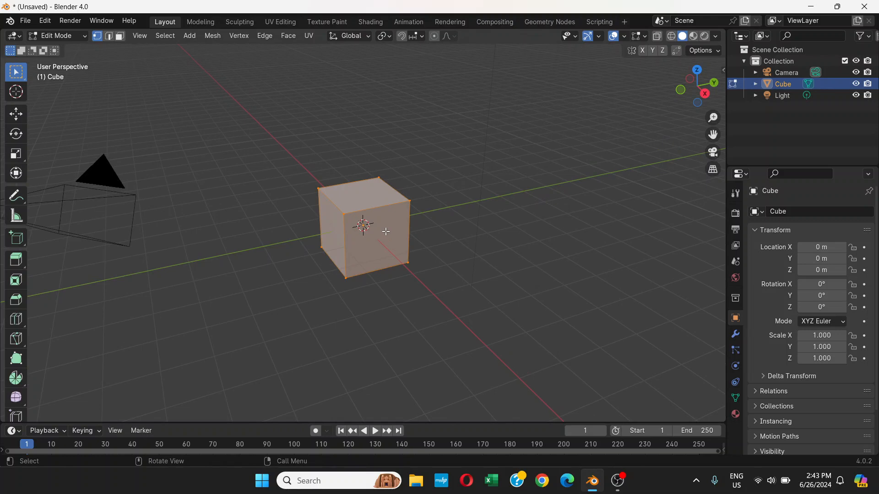
scroll(386, 231, up, 1)
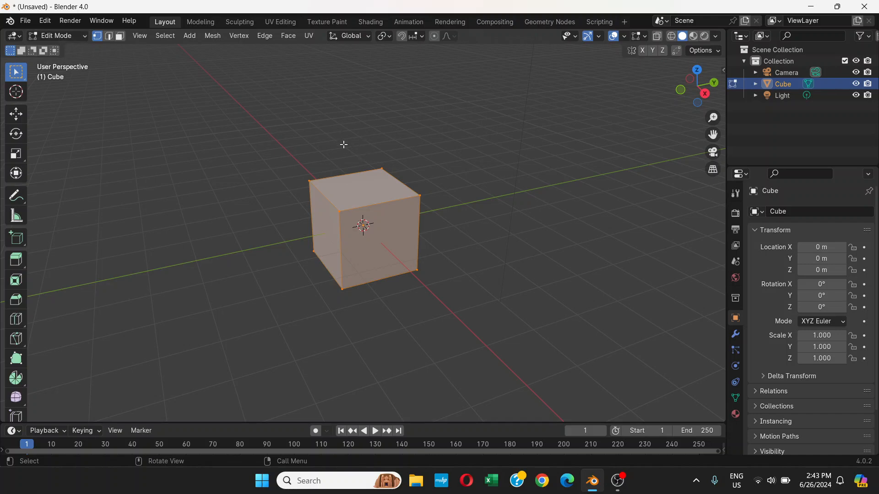
click(447, 123)
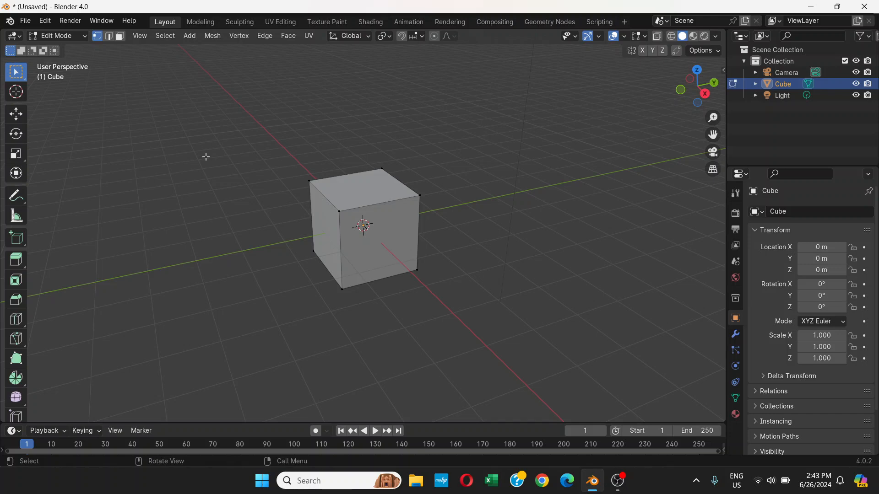
key(a)
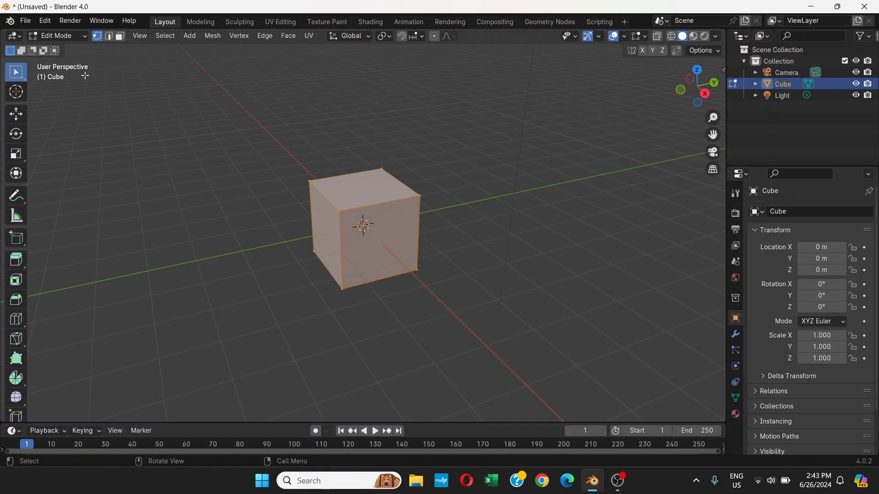
click(86, 36)
click(64, 49)
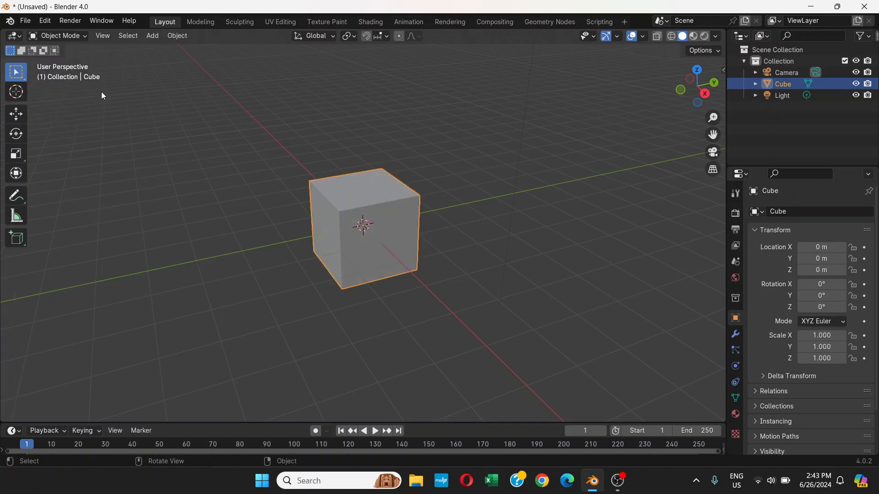
Select all objects in the scene, including the camera and light, and clear the selection.
key(a)
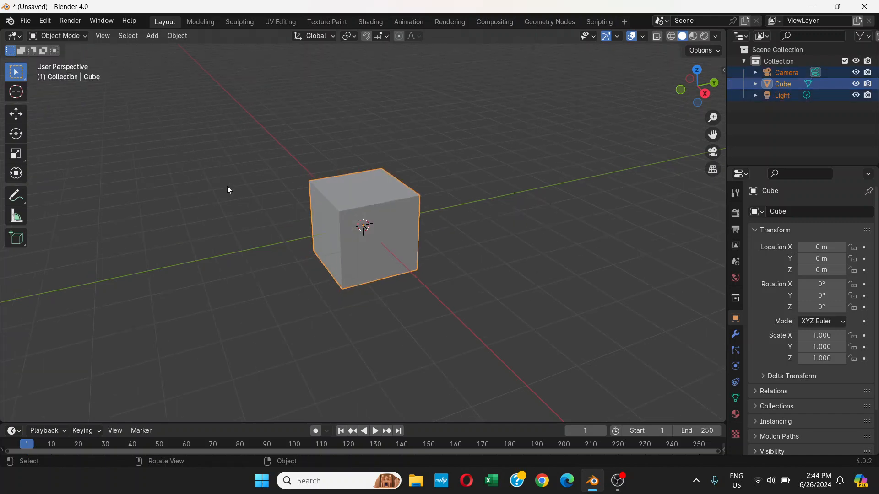
scroll(229, 188, down, 4)
scroll(420, 167, up, 3)
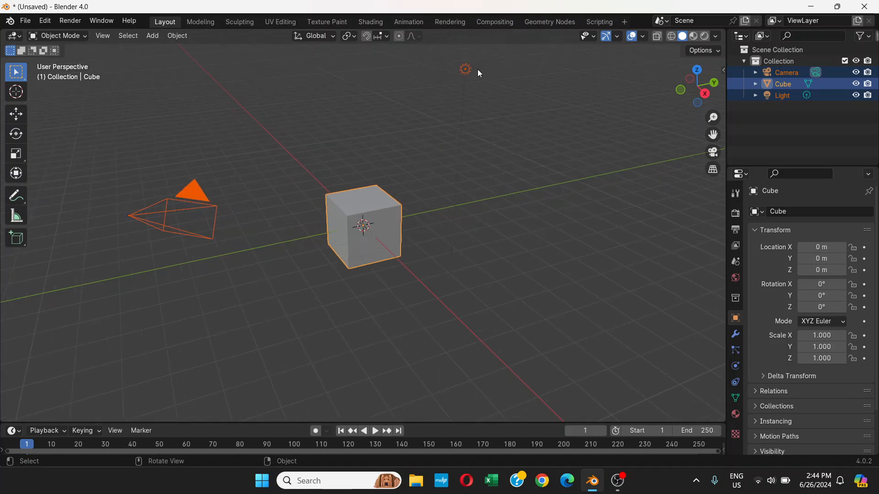
click(392, 131)
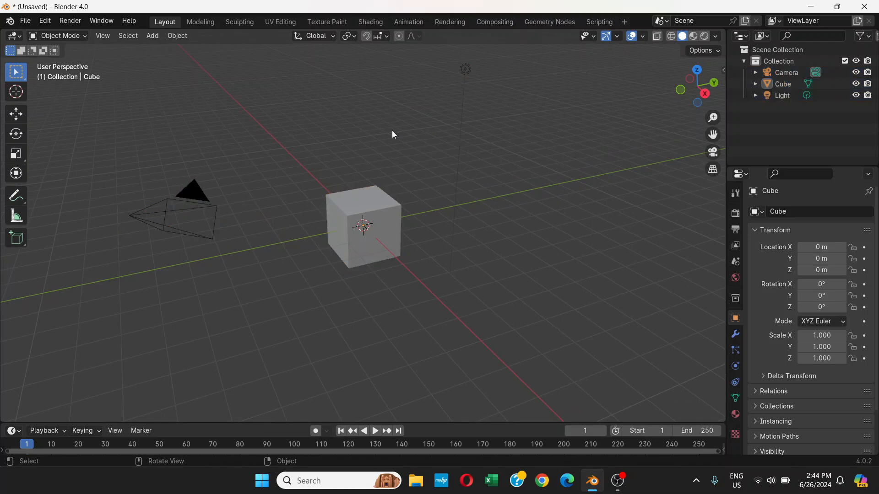
Select only the cube, enter Edit Mode and select its entire mesh.
click(372, 215)
click(60, 36)
click(79, 62)
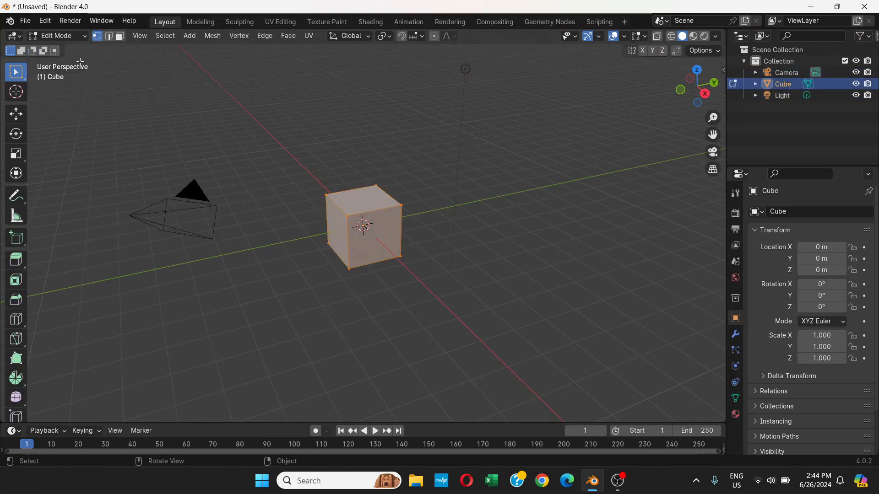
click(383, 159)
key(a)
key(KP_Divide)
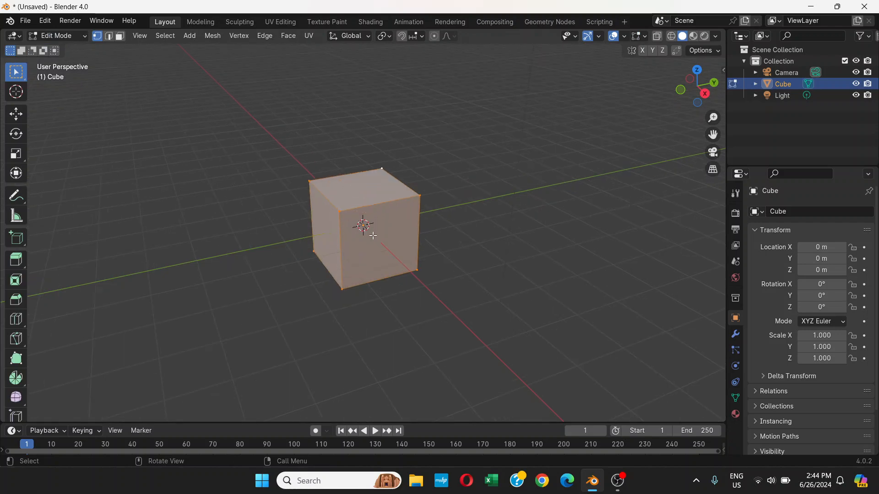
Add a loop cut with four evenly spaced vertical cuts around the cube, without sliding them.
scroll(364, 217, up, 1)
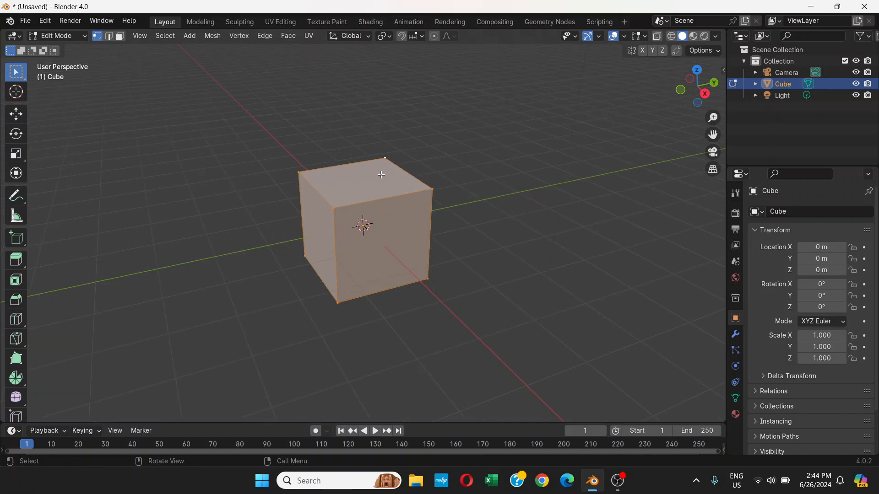
scroll(387, 185, up, 2)
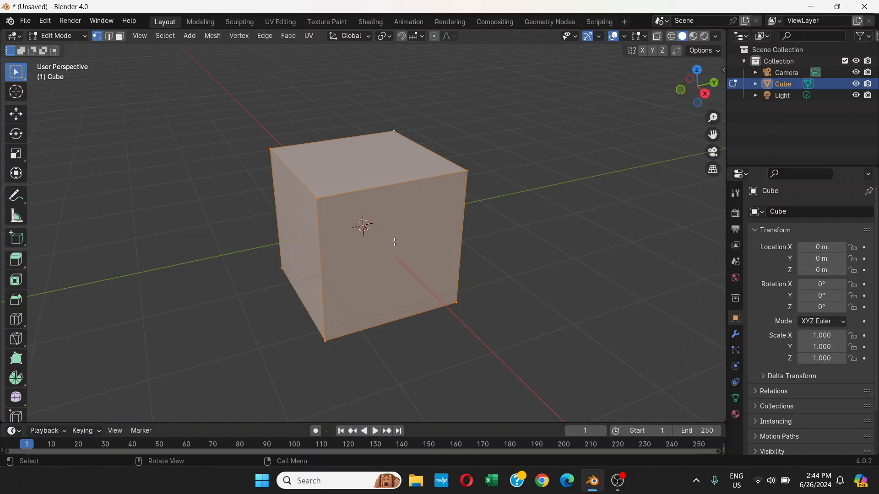
key(ctrl+r)
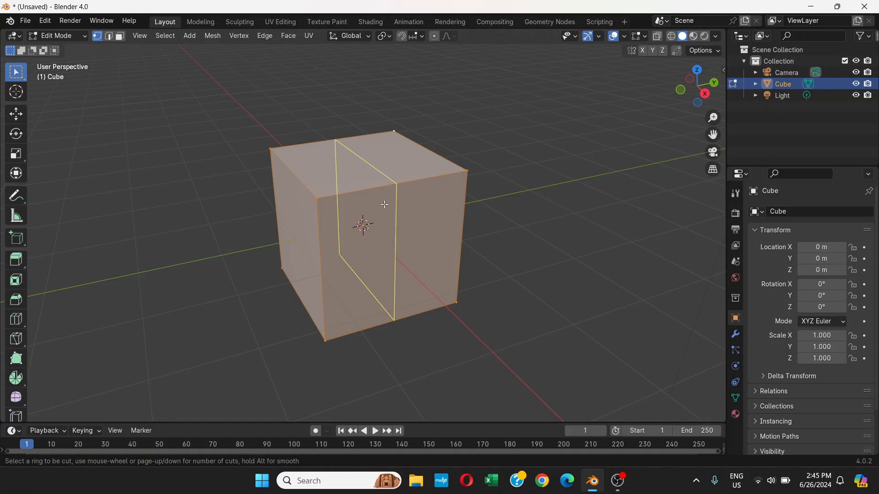
scroll(384, 204, up, 1)
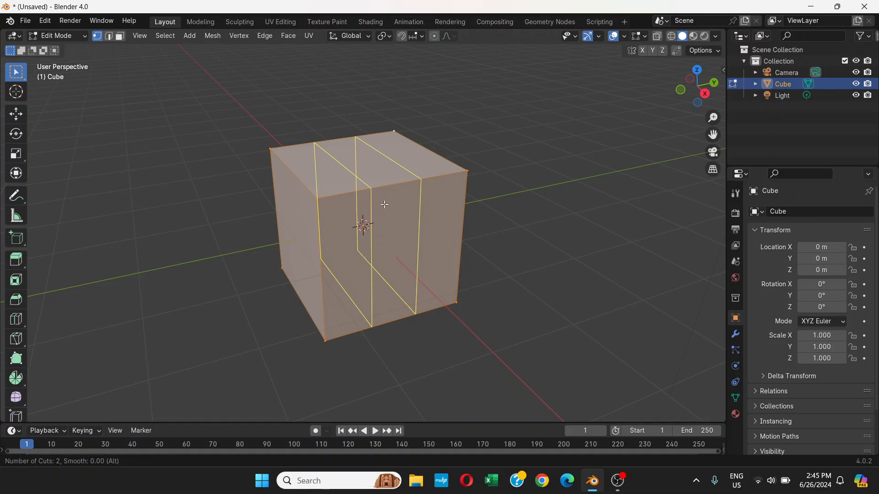
scroll(385, 204, up, 1)
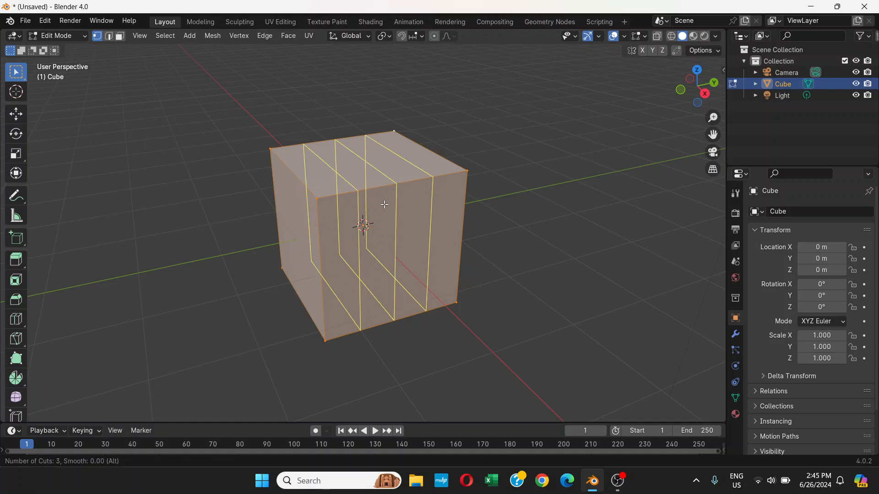
scroll(384, 204, up, 1)
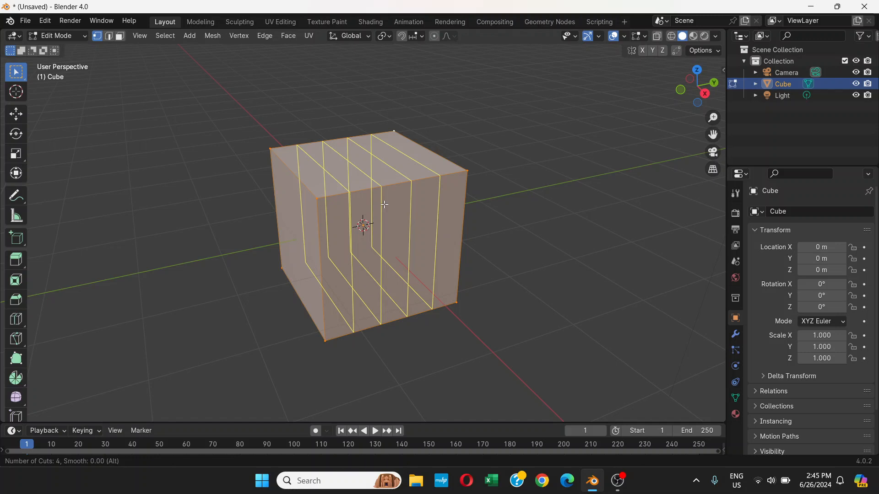
click(385, 205)
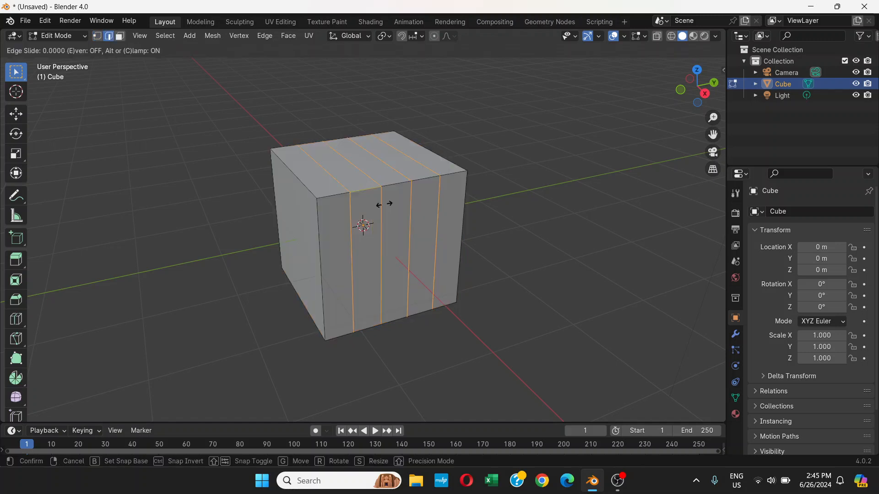
click(385, 204)
Check the four vertical loop cuts around the cube and clear the mesh selection.
middle_drag(515, 246, 488, 233)
mouse_move(467, 183)
middle_down()
mouse_move(520, 264)
mouse_move(484, 238)
mouse_move(472, 182)
middle_up()
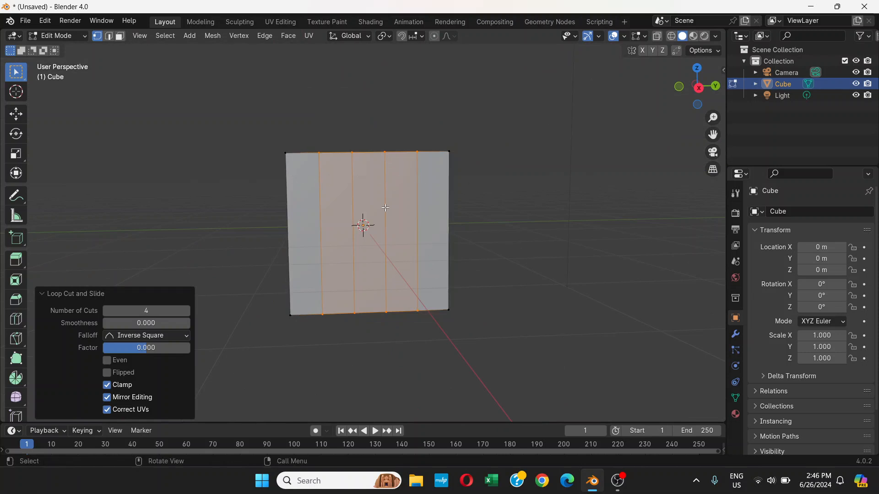
middle_drag(473, 197, 496, 253)
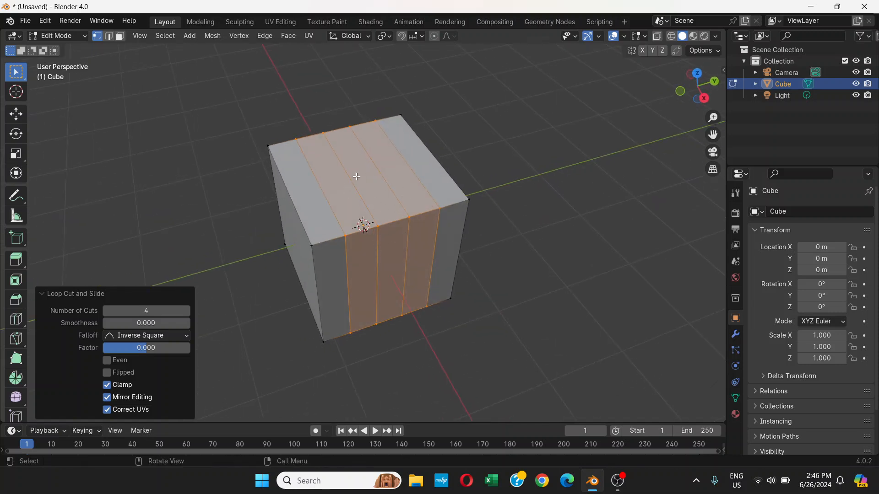
click(524, 208)
middle_drag(489, 240, 496, 220)
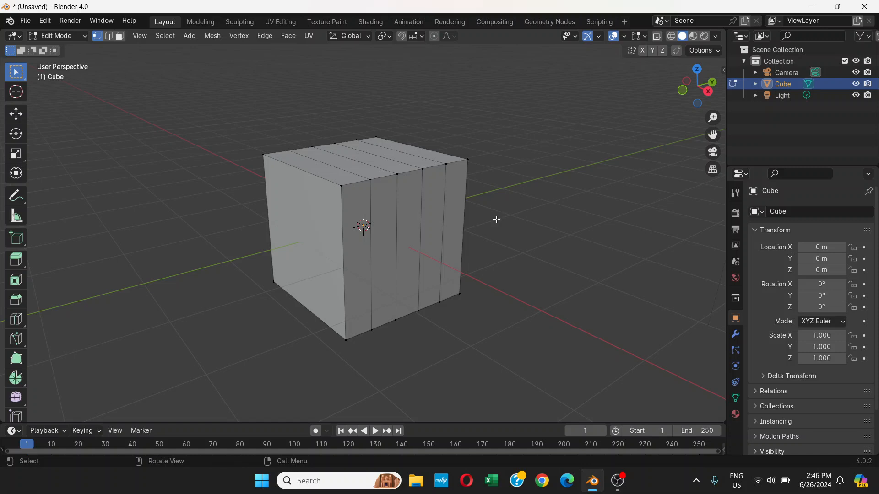
Add a loop cut with four evenly spaced horizontal cuts around the cube, without sliding them, and clear the selection.
key(ctrl+r)
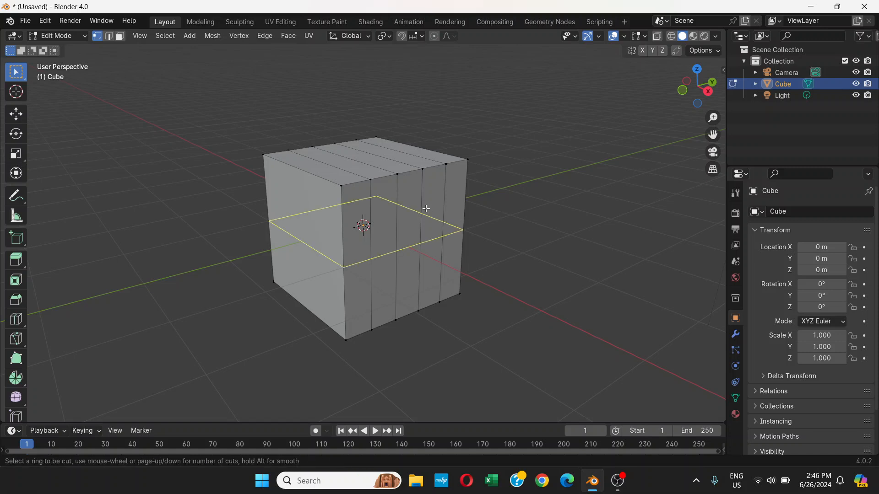
scroll(426, 209, up, 1)
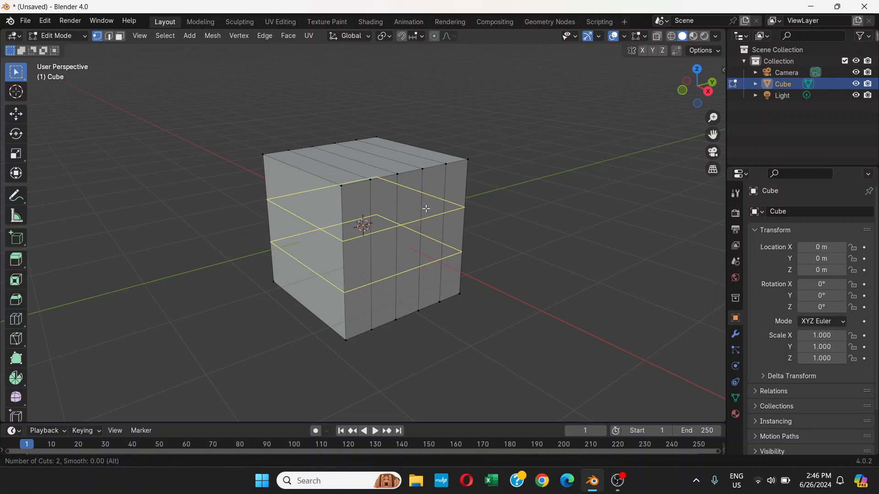
scroll(426, 209, up, 1)
scroll(426, 209, up, 1)
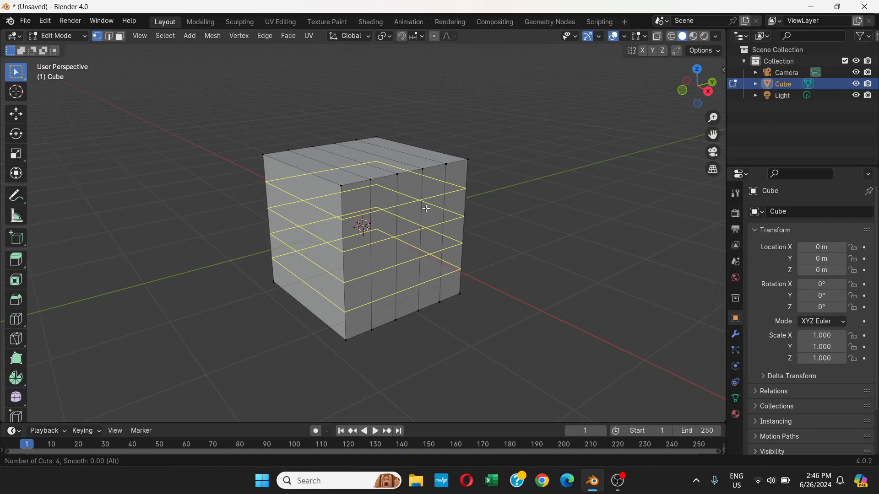
click(426, 209)
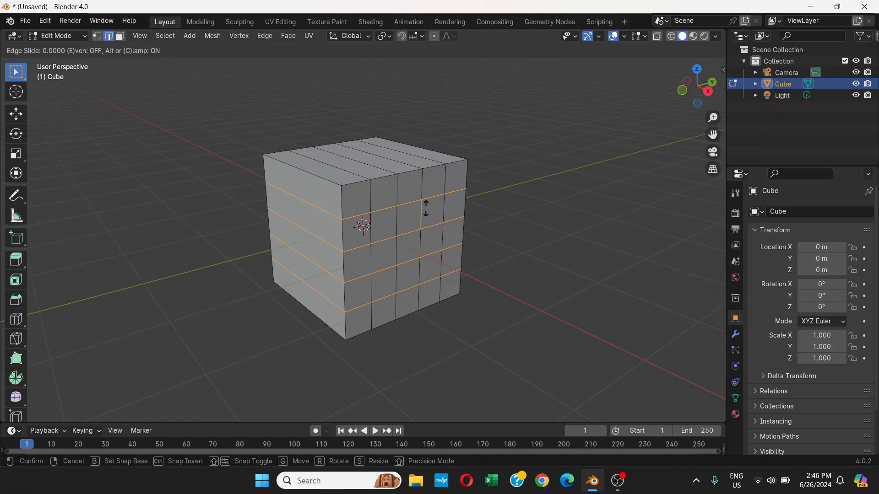
click(426, 209)
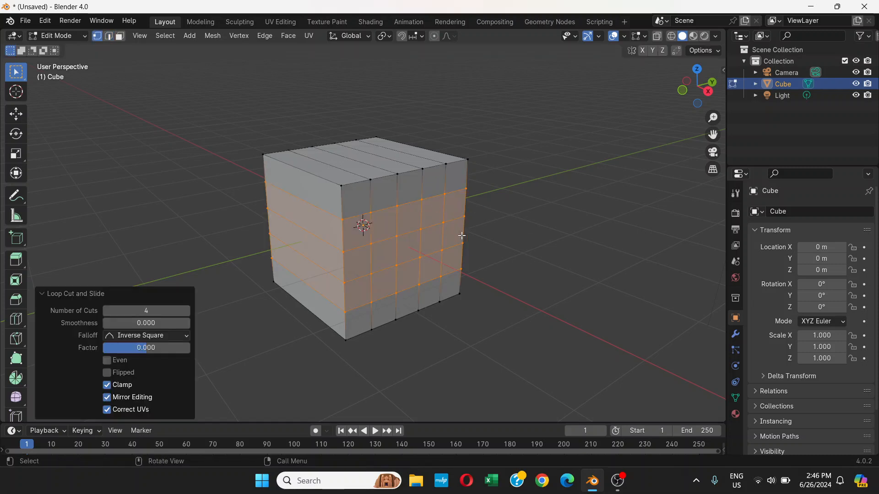
click(592, 200)
Add four evenly spaced vertical loop cuts across the remaining uncut direction, keep them unslid, and clear the selection.
middle_drag(544, 261, 409, 262)
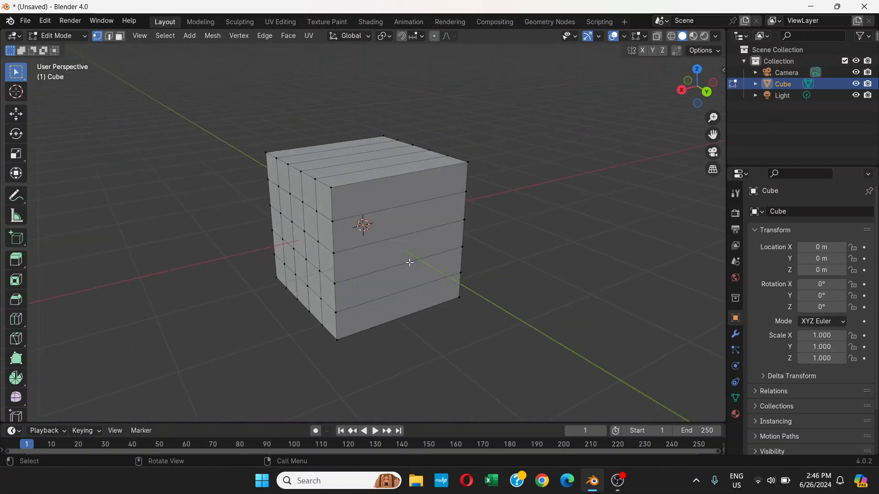
key(ctrl+r)
scroll(396, 247, up, 1)
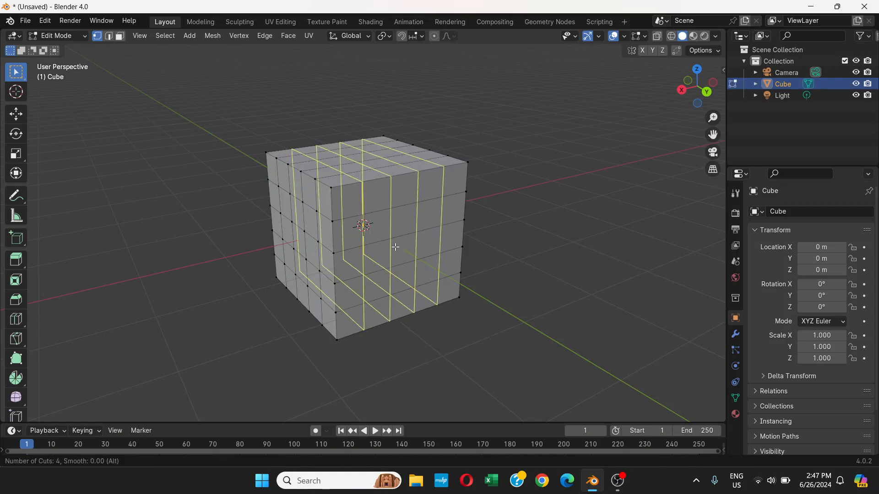
click(396, 247)
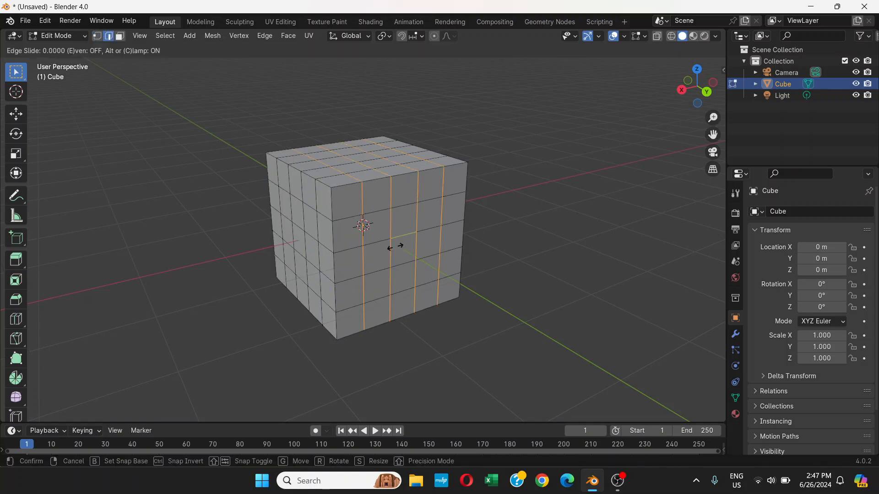
right_click(395, 247)
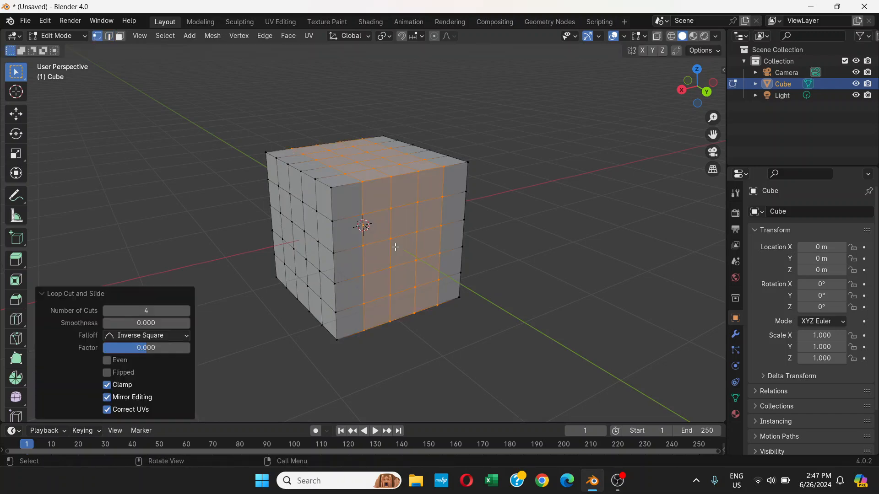
click(508, 240)
Inspect the subdivided cube from the front and above, and select single vertices on its top side.
middle_drag(530, 243, 427, 215)
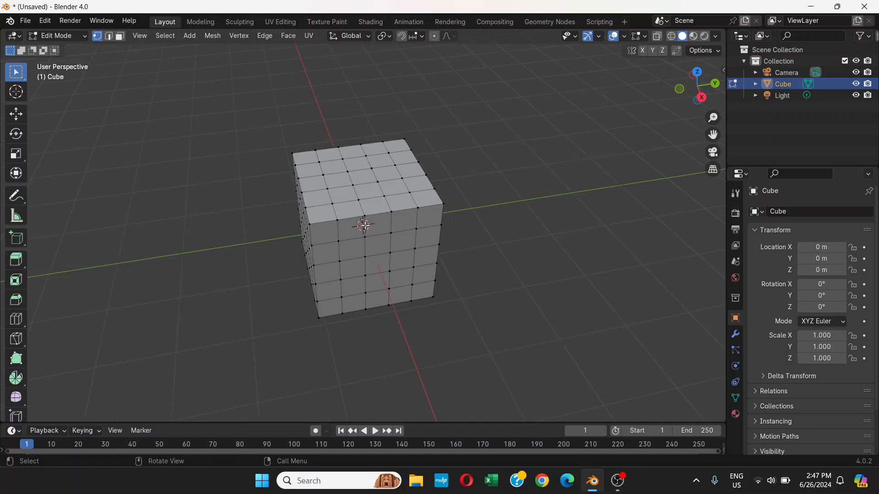
key(KP_1)
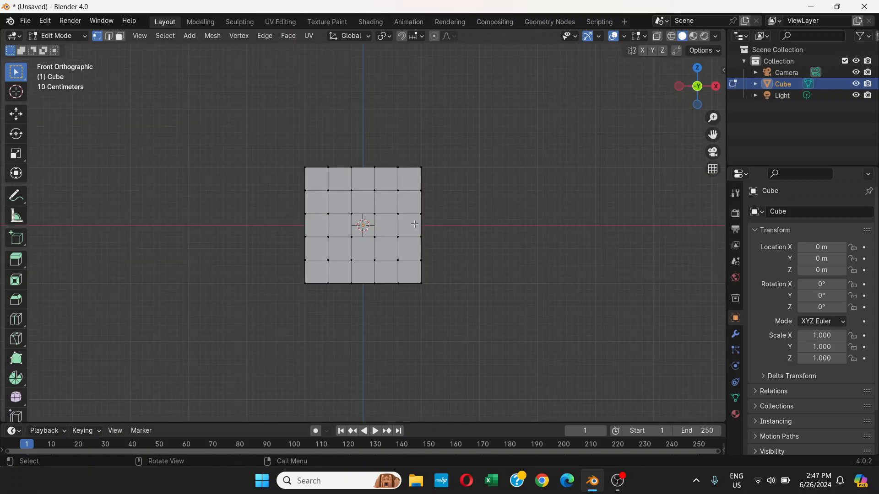
middle_drag(433, 223, 429, 270)
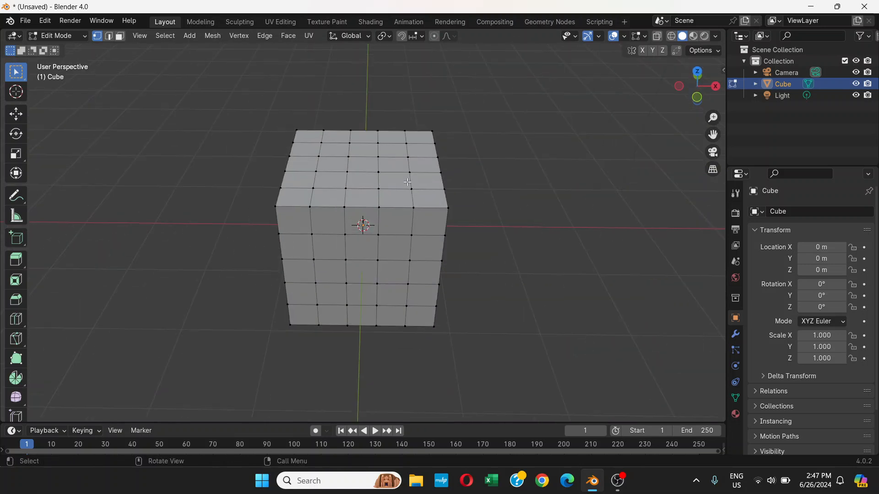
scroll(406, 182, up, 4)
mouse_move(375, 173)
middle_down()
mouse_move(375, 186)
mouse_move(377, 177)
middle_up()
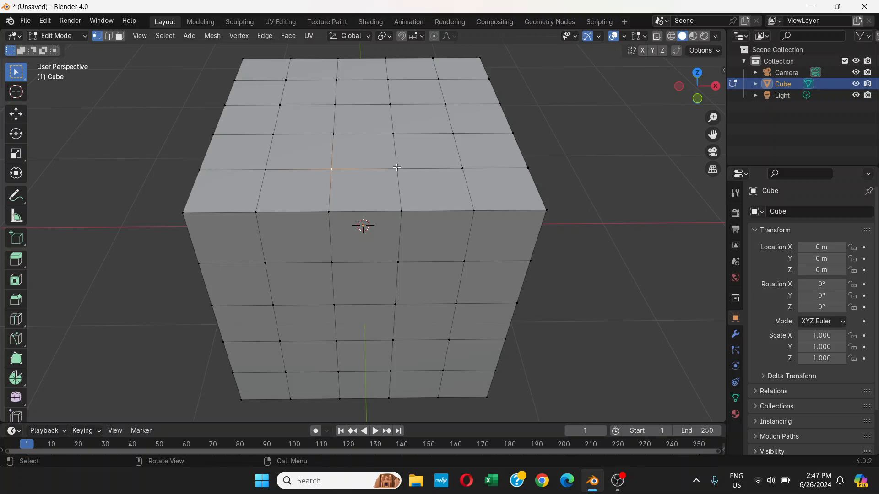
click(453, 133)
click(457, 138)
middle_drag(511, 167, 508, 156)
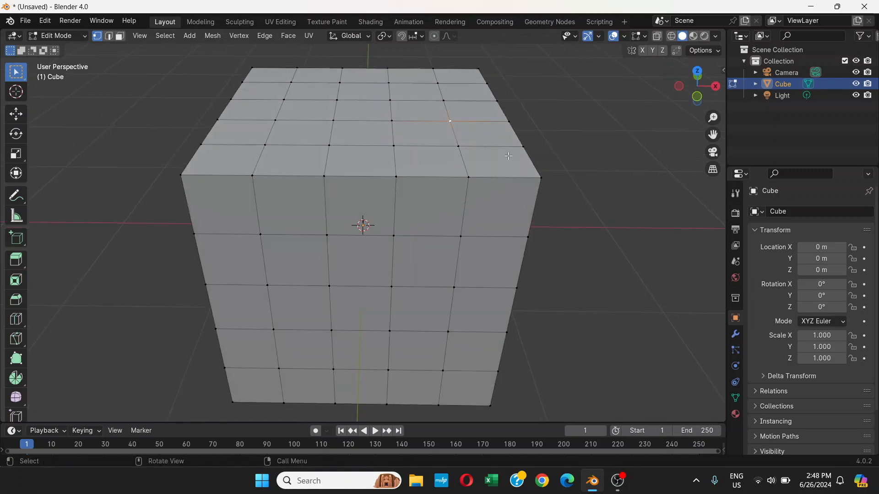
Try raising the inner vertex nearest the top side's front corner by about 0.26 m, and undo the move.
click(458, 146)
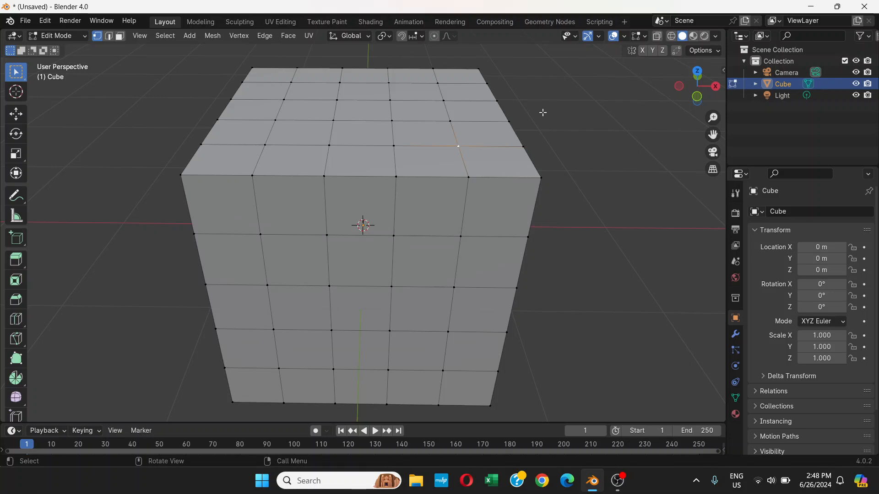
key(g)
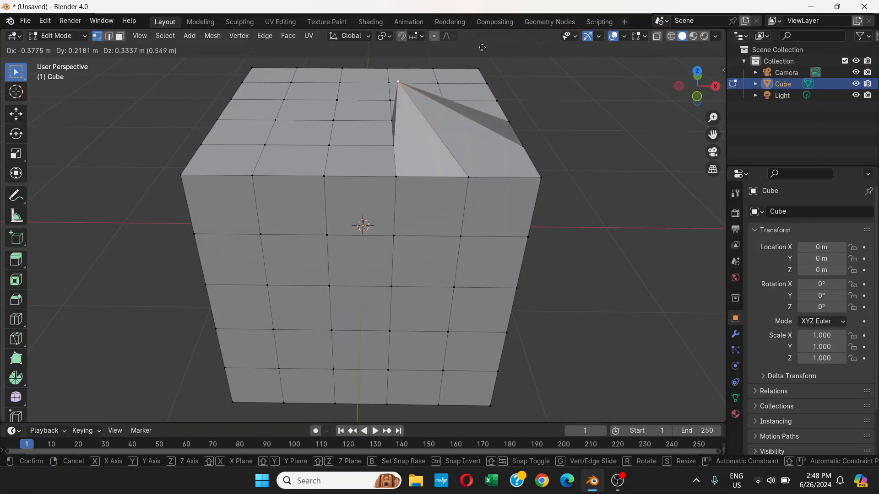
click(541, 58)
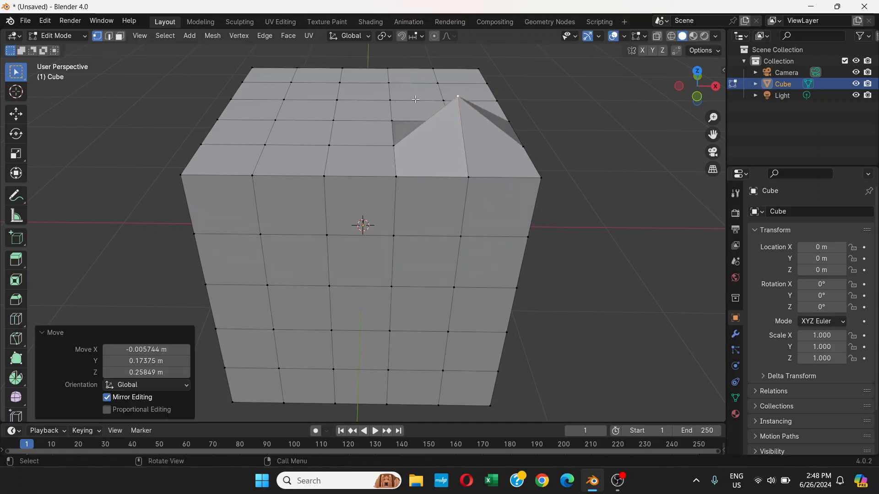
middle_drag(467, 137, 576, 140)
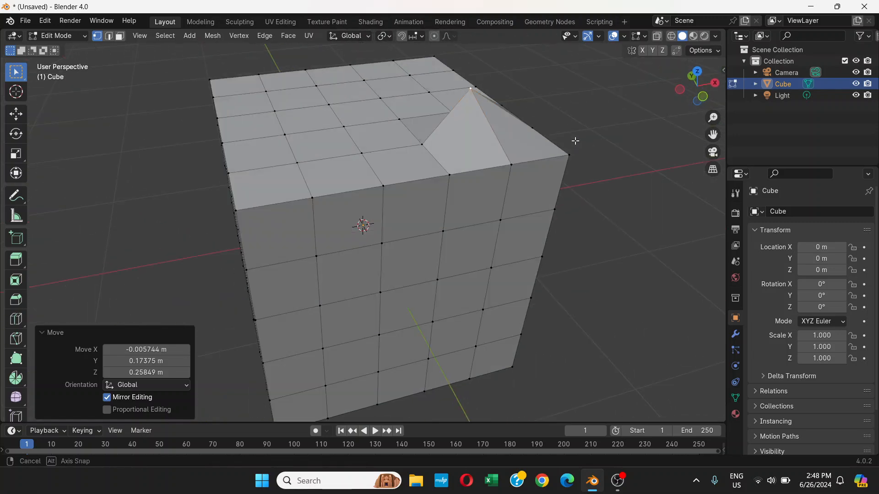
key(ctrl+z)
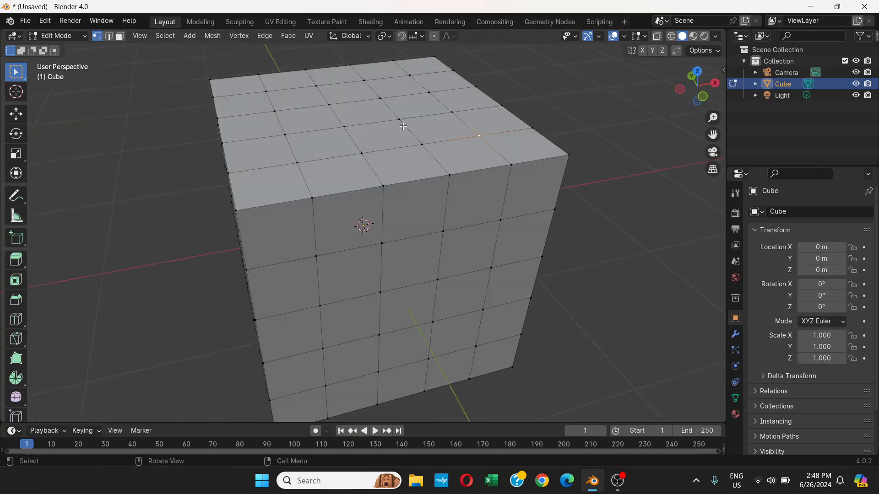
In edge selection mode, try moving one inner edge of the cube's top side upward and cancel the move.
click(111, 40)
click(409, 129)
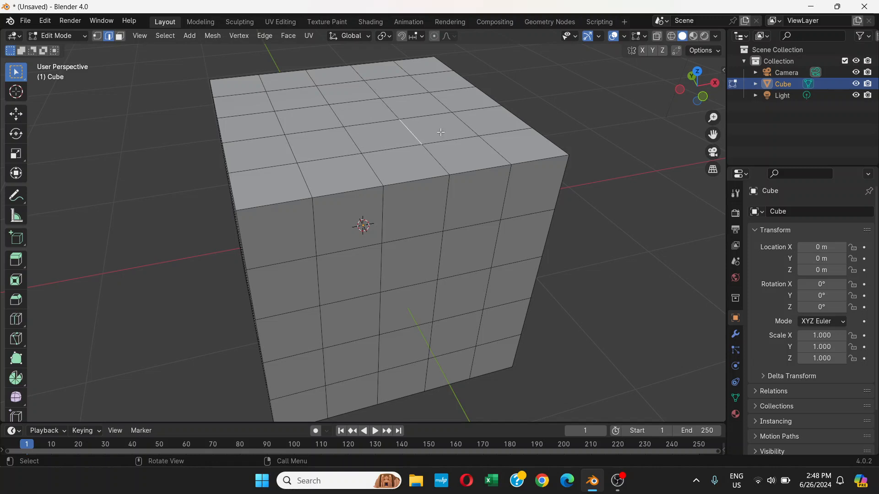
key(g)
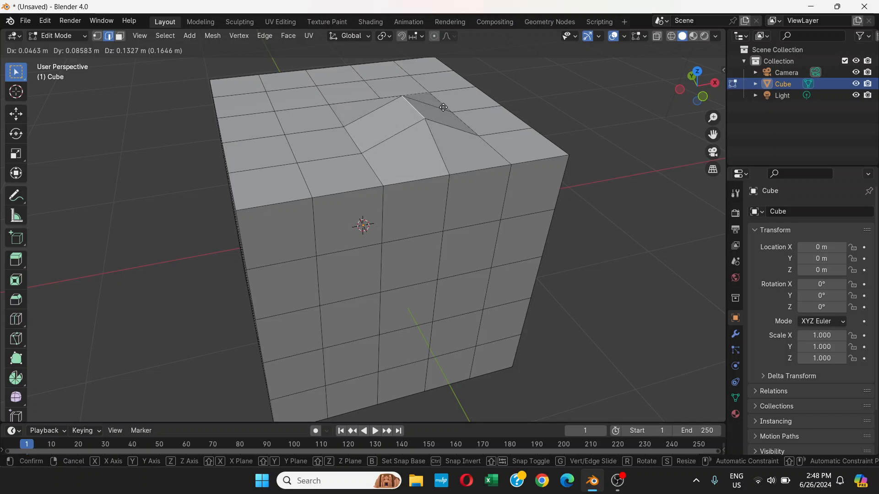
right_click(443, 107)
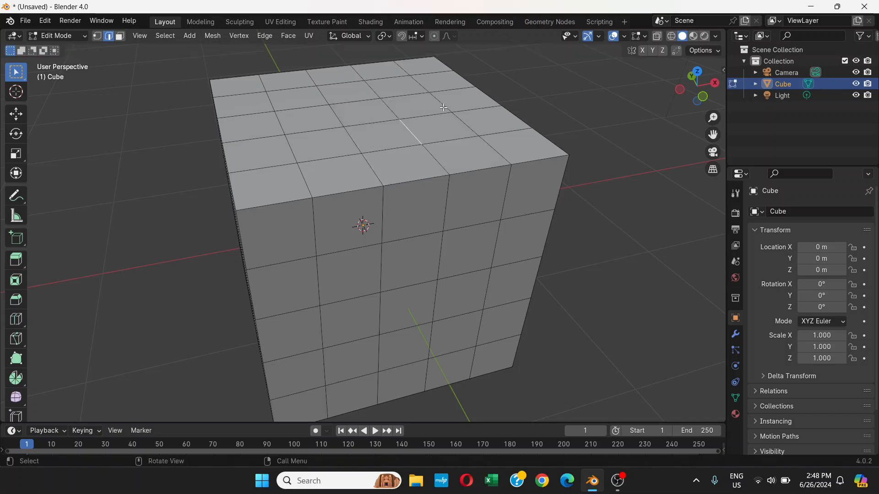
Switch to face selection mode, select one inner face on the cube's top, and try moving it before cancelling.
click(121, 36)
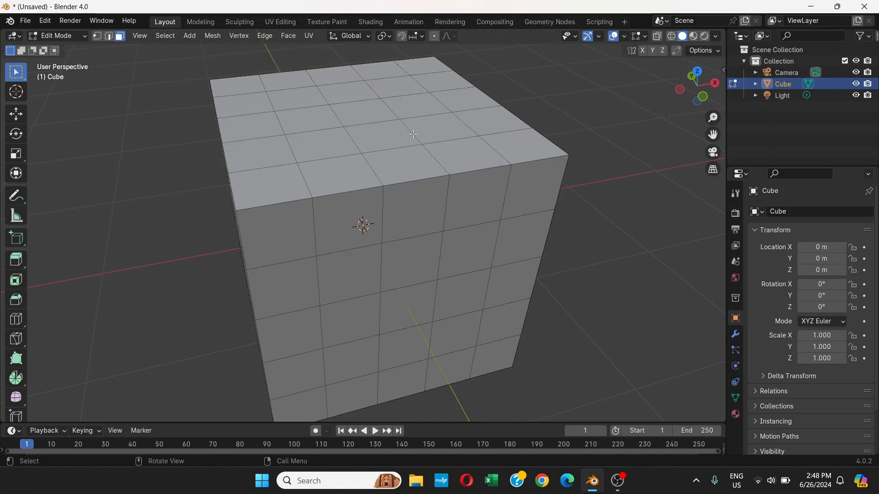
click(438, 128)
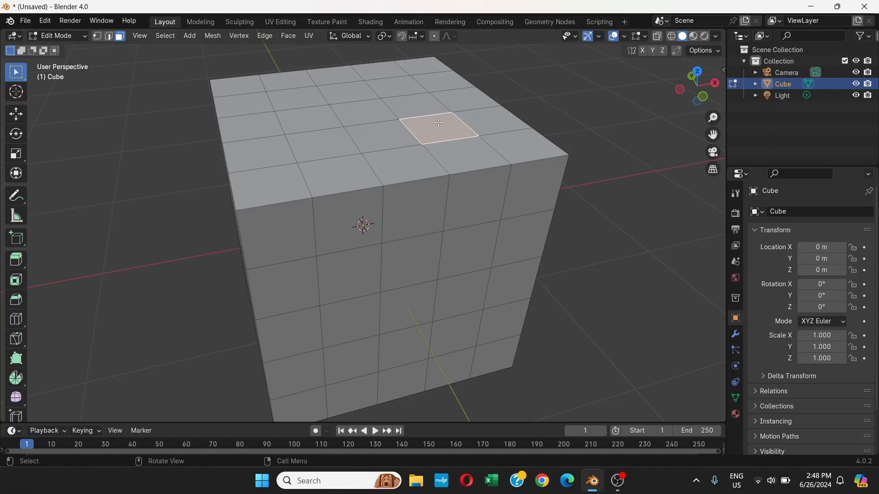
key(g)
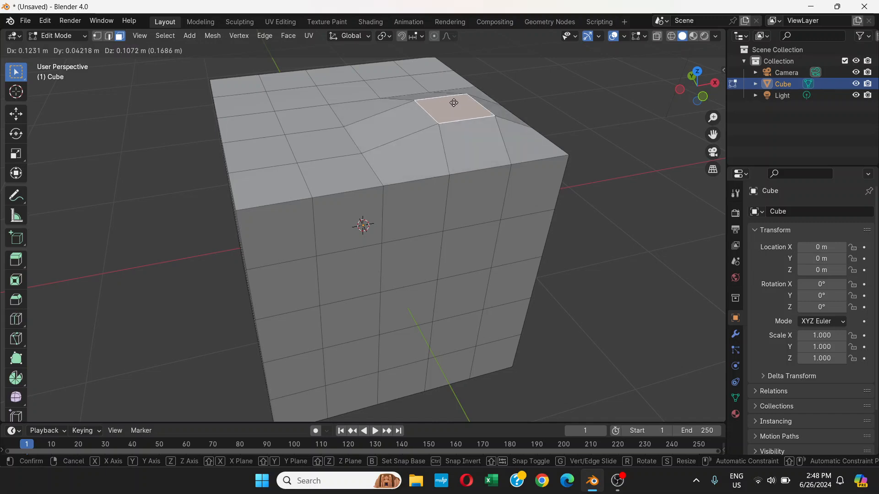
right_click(454, 102)
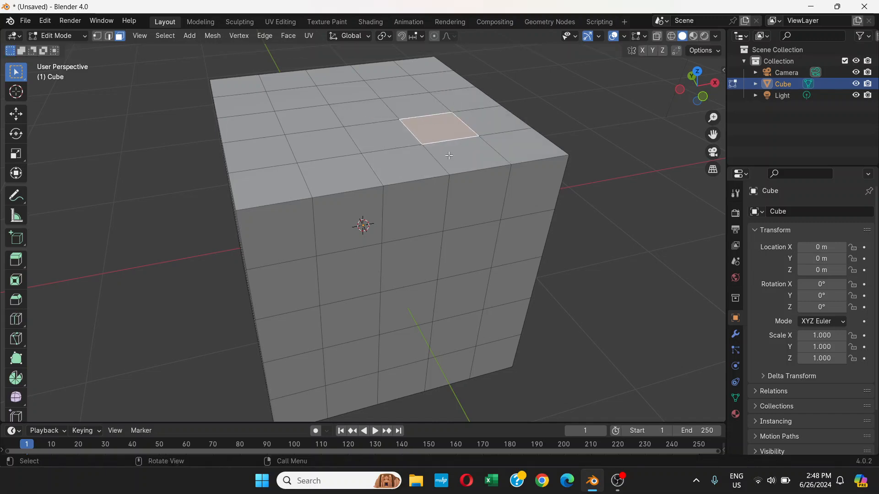
Select two separate inner faces on the same side of the cube, one in the second row and one in the fourth.
middle_drag(396, 163, 414, 161)
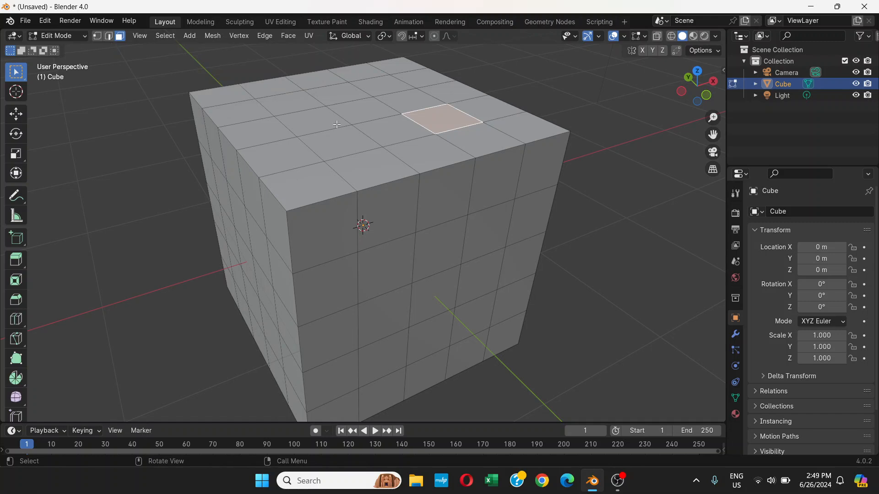
scroll(386, 131, down, 2)
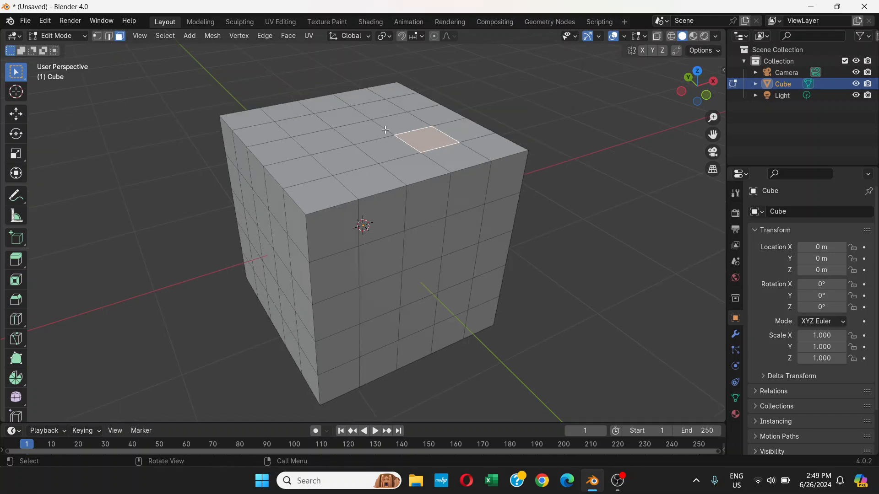
scroll(403, 156, down, 2)
middle_drag(403, 162, 401, 226)
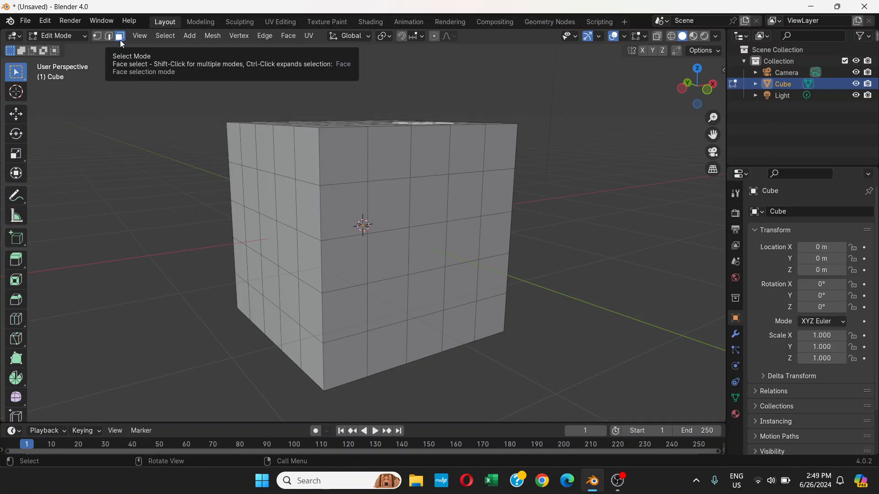
click(387, 207)
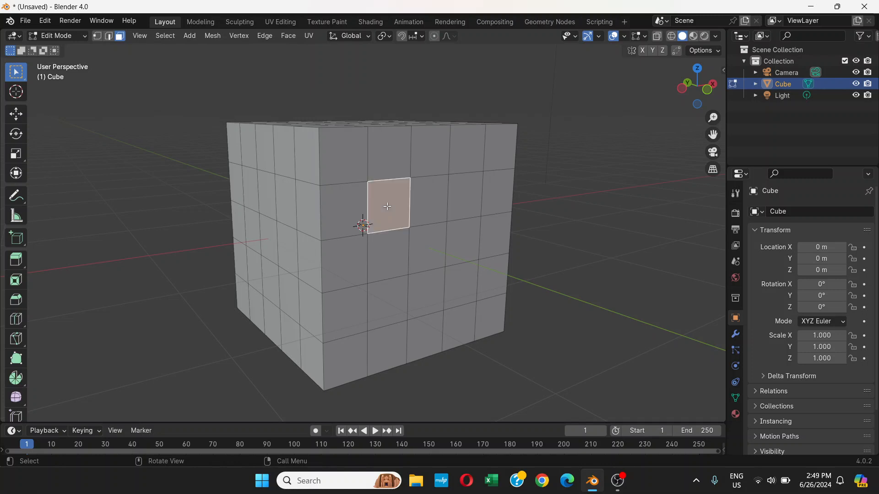
middle_drag(435, 235, 406, 224)
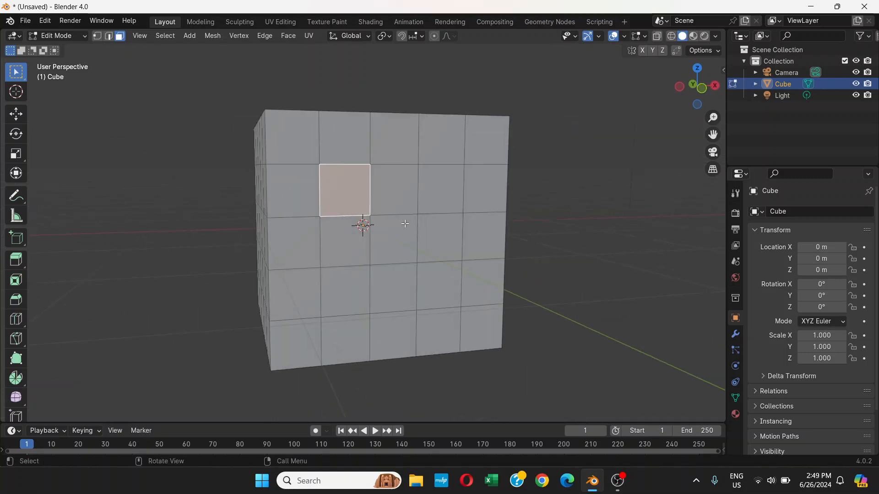
shift+click(435, 278)
mouse_move(455, 210)
middle_down()
mouse_move(387, 220)
mouse_move(464, 207)
middle_up()
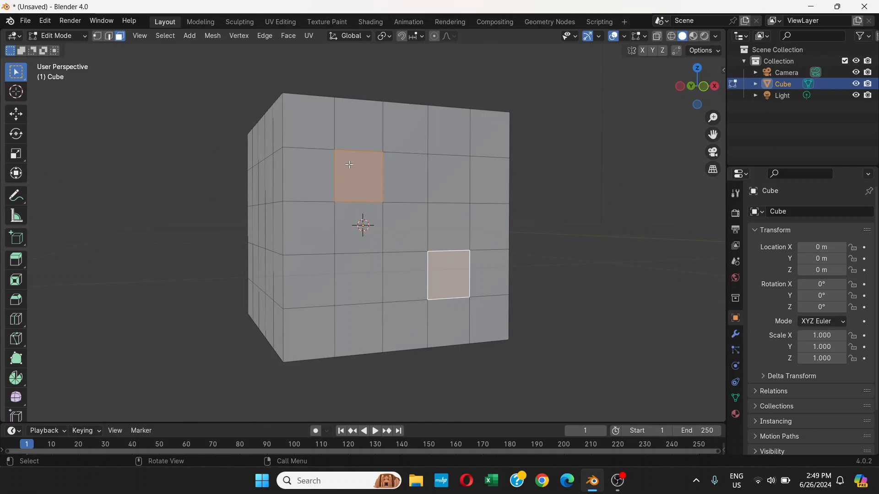
On the cube's +X side, add five faces in a die's five-pip pattern to the selection: the four inner corner faces and the centre.
middle_drag(365, 206, 415, 187)
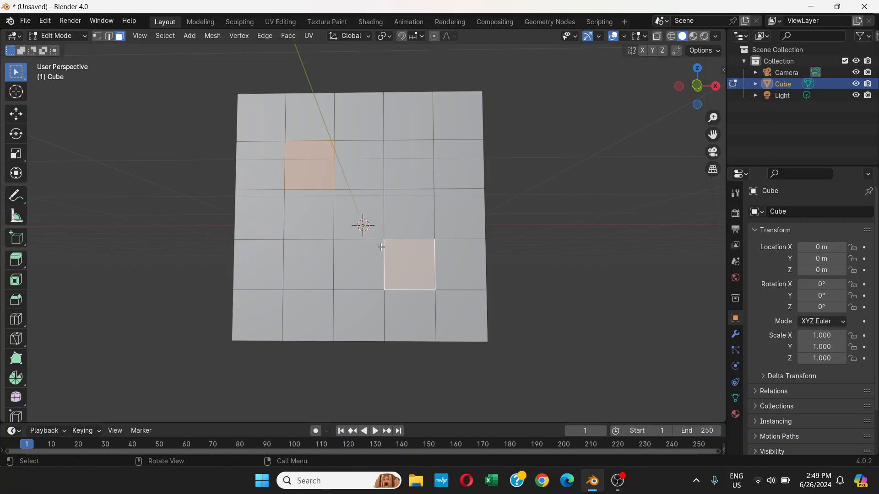
middle_drag(489, 201, 375, 209)
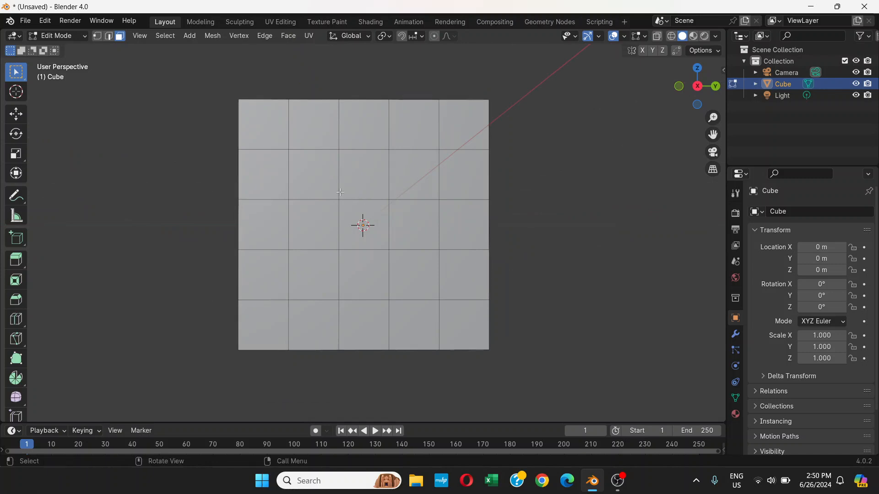
shift+click(306, 171)
shift+click(399, 169)
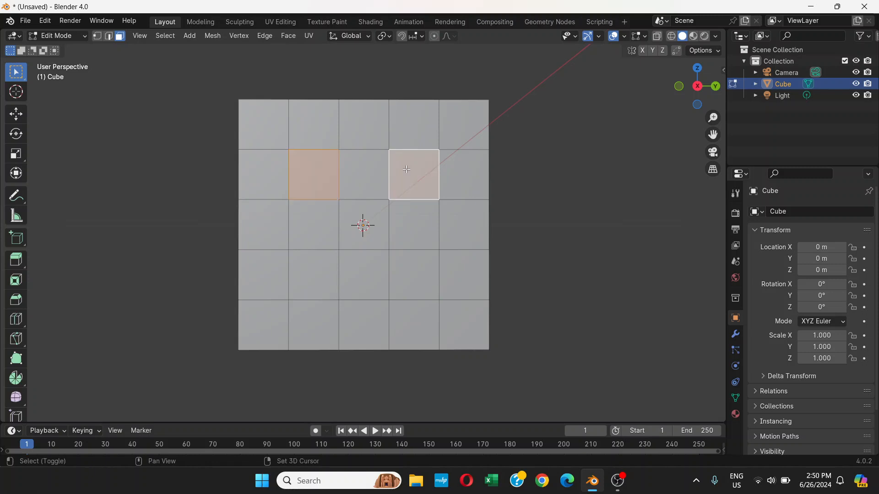
shift+click(371, 236)
shift+click(313, 283)
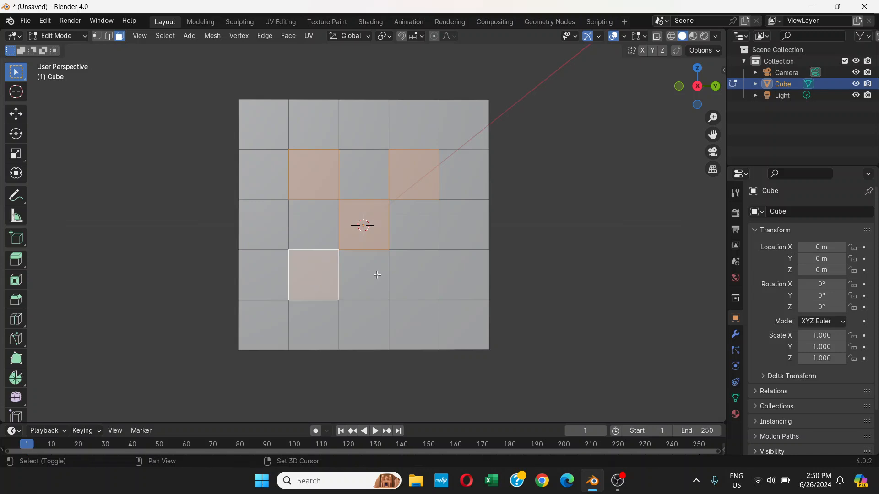
shift+click(410, 274)
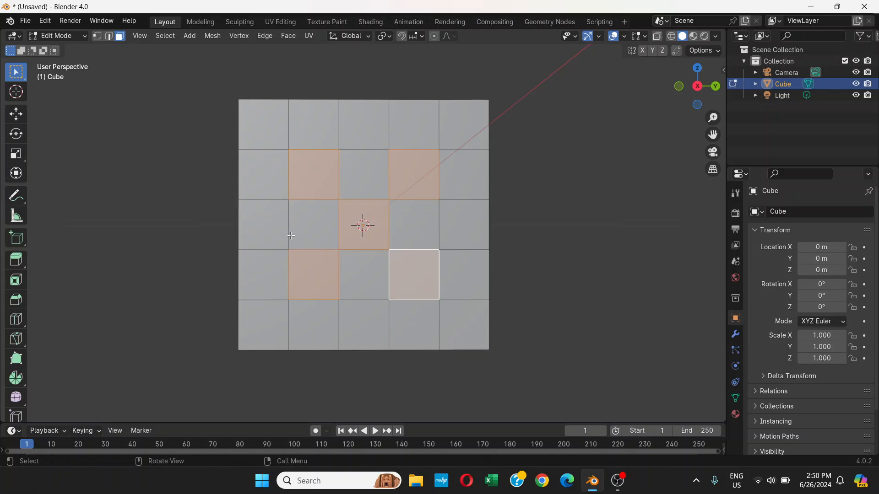
On the cube's -X side, add three diagonal faces to the selection, running from the second row through the centre to the fourth row.
middle_drag(291, 236, 411, 234)
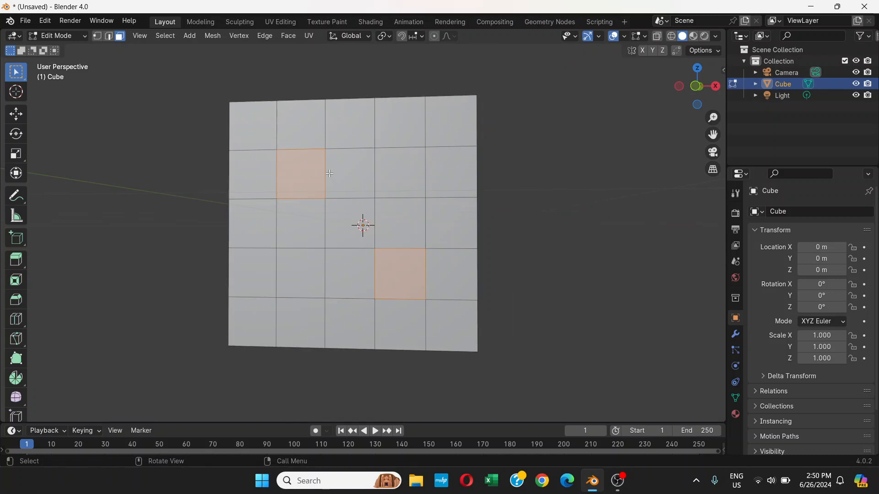
middle_drag(338, 195, 462, 225)
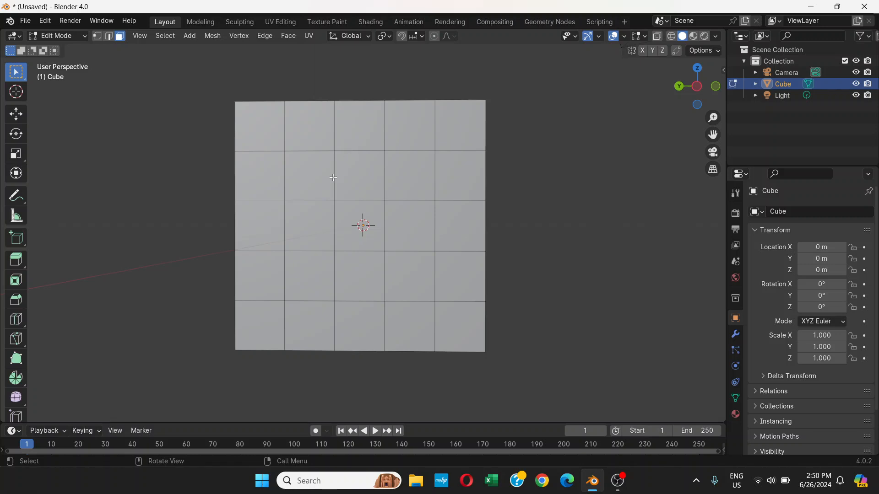
shift+click(305, 177)
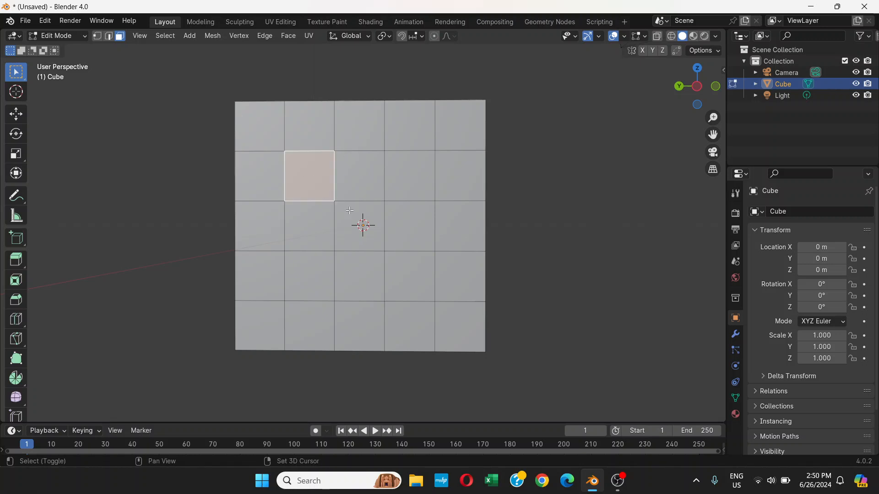
shift+click(367, 226)
shift+click(412, 273)
On the cube's +Y side, add the four inner corner faces to the selection as a four-pip pattern.
middle_drag(276, 238, 361, 224)
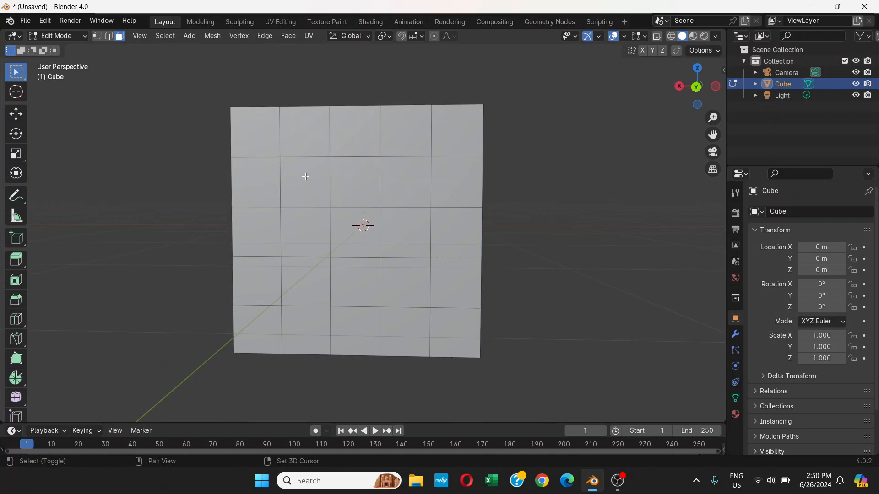
shift+click(306, 177)
shift+click(386, 182)
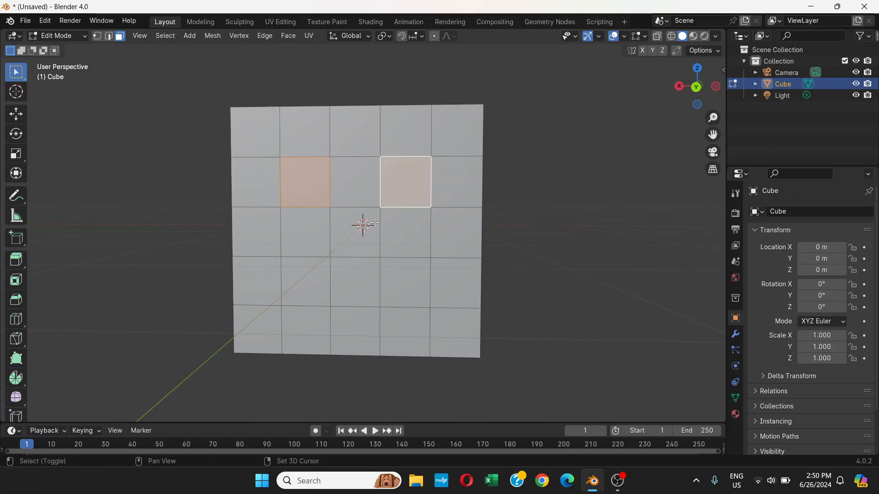
shift+click(309, 288)
shift+click(416, 277)
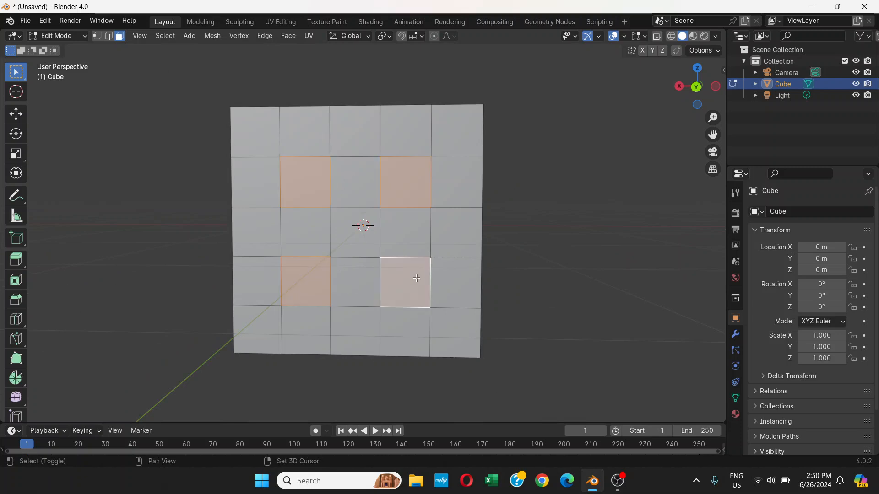
On the cube's top, add six faces to the selection in two parallel columns of three, leaving the middle column unselected.
middle_drag(376, 197, 364, 250)
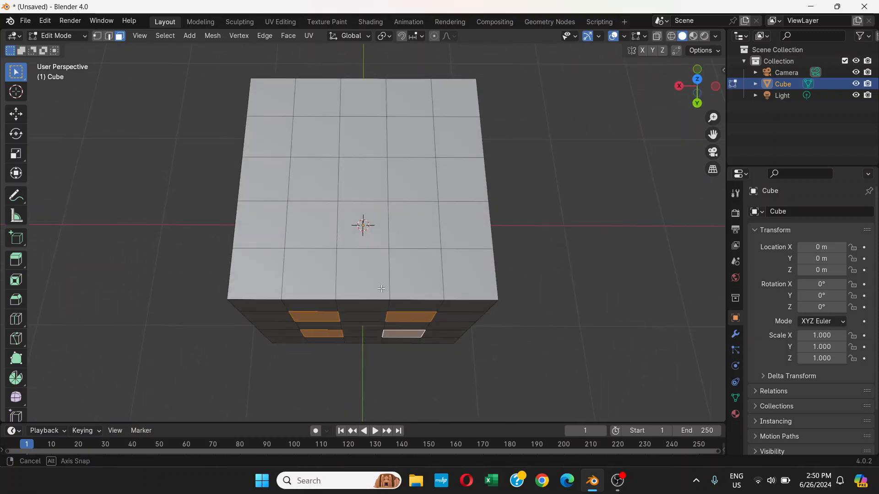
shift+click(309, 132)
shift+click(306, 197)
shift+click(306, 222)
shift+click(422, 218)
shift+click(414, 177)
shift+click(409, 144)
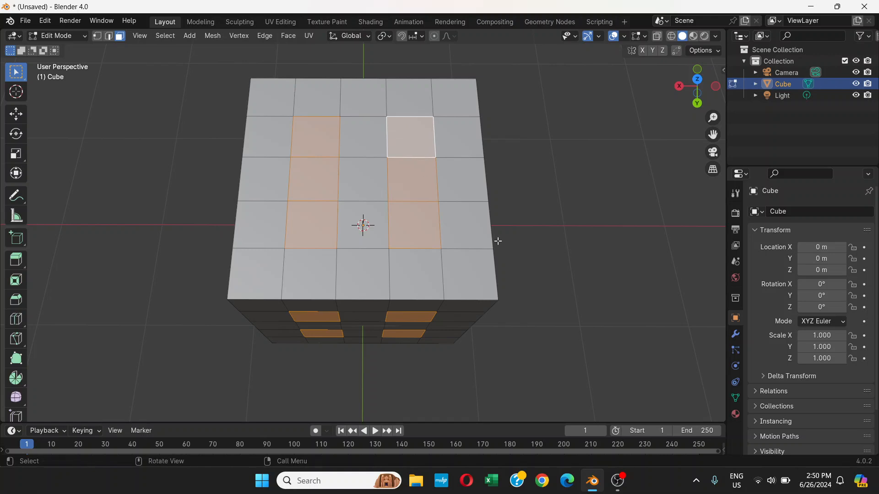
Add the centre face of the cube's underside to the selection as the one-pip pattern.
middle_drag(498, 239, 494, 155)
middle_drag(452, 336, 465, 209)
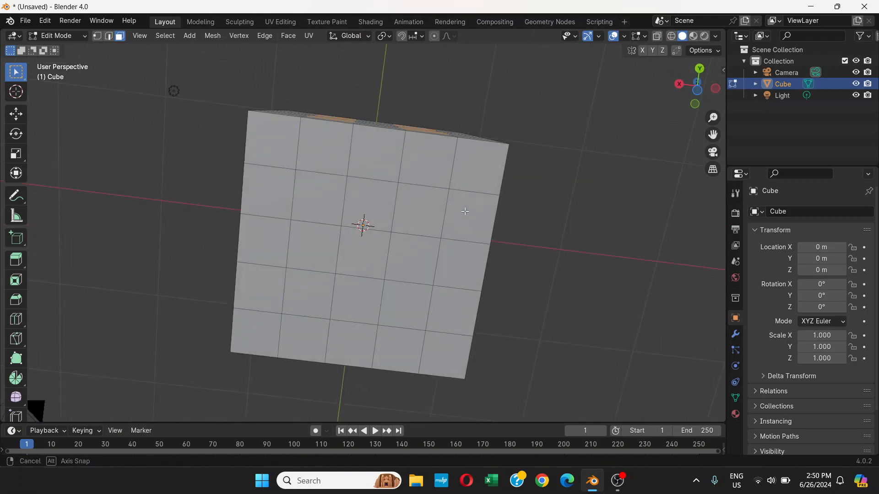
click(359, 254)
middle_drag(419, 254, 378, 258)
scroll(424, 219, up, 2)
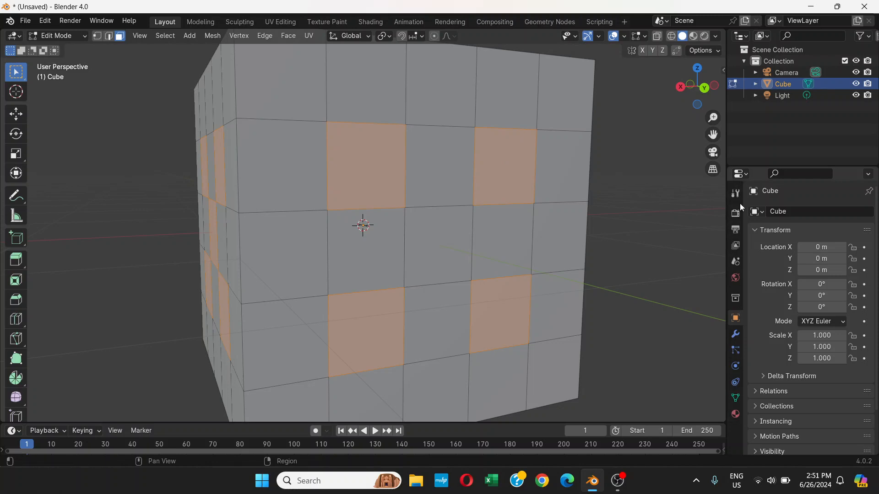
Create two new materials for the cube, each in its own material slot, keeping the default base color.
click(734, 416)
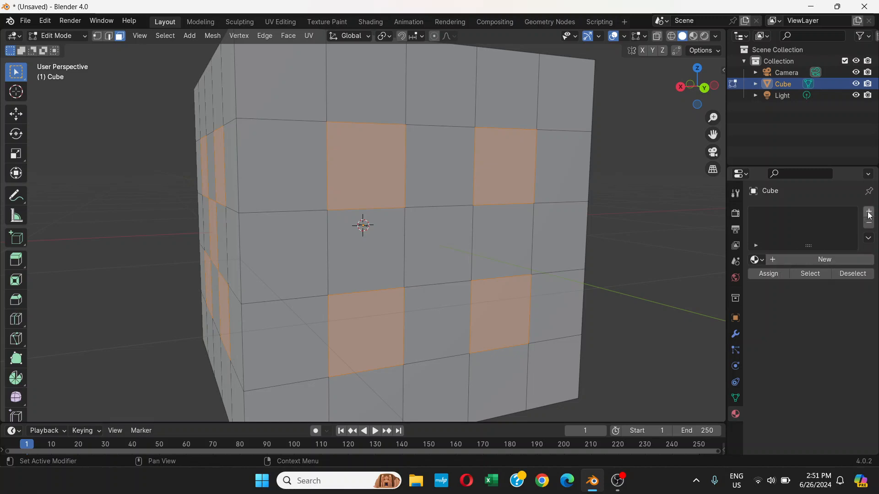
click(806, 258)
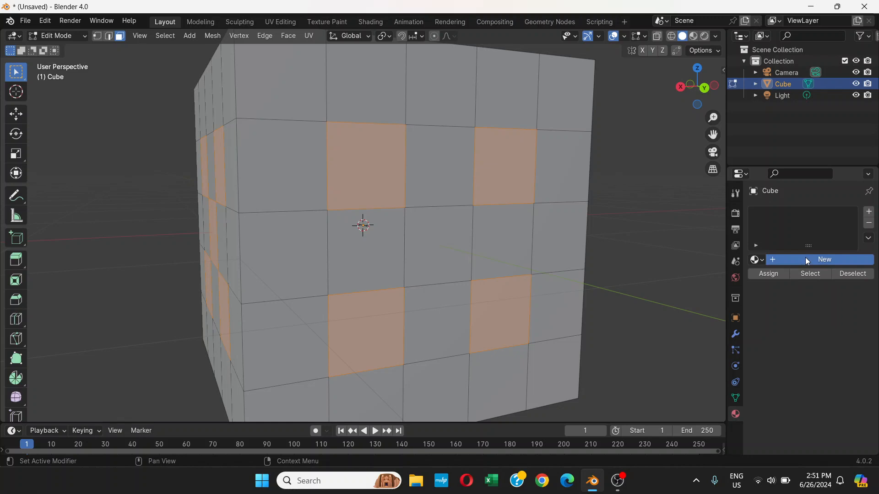
click(781, 258)
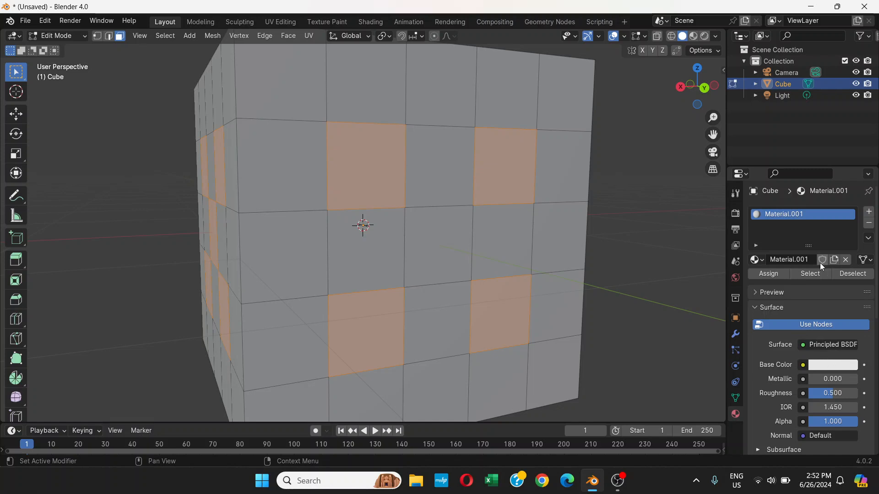
click(833, 365)
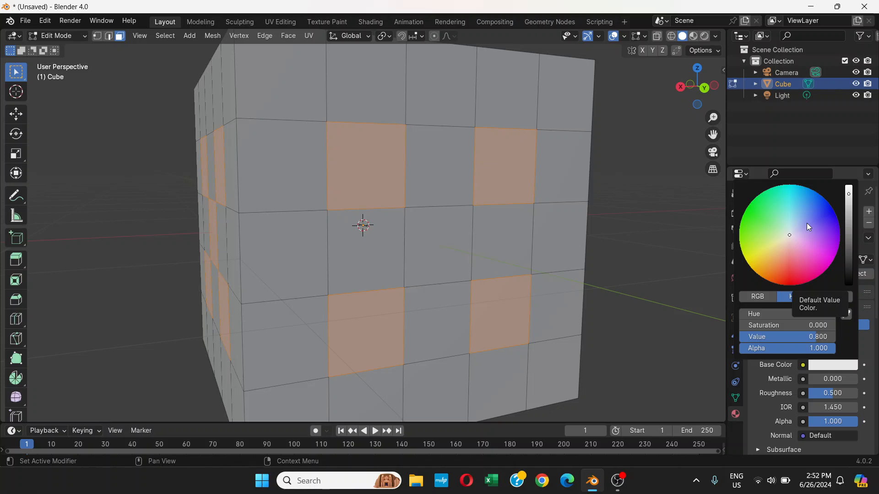
click(832, 364)
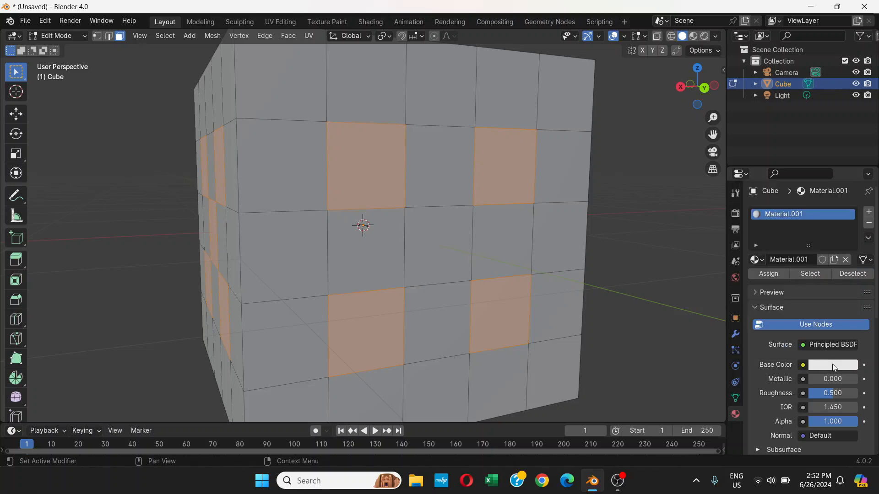
click(868, 212)
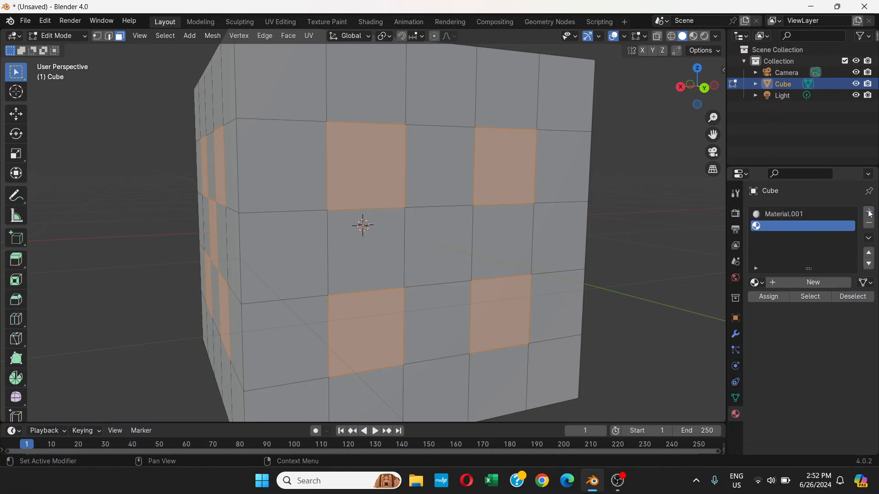
click(802, 284)
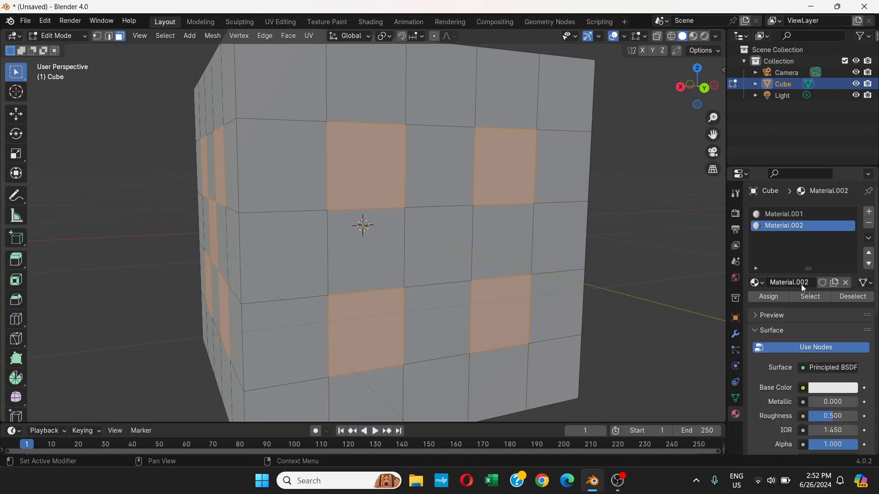
Rename the first material "cube" and the second material "number".
click(787, 215)
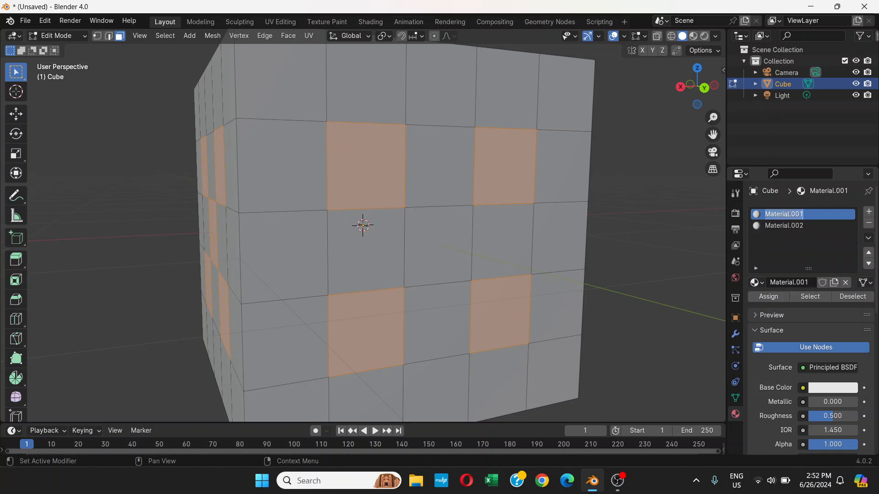
text(cube)
key(Return)
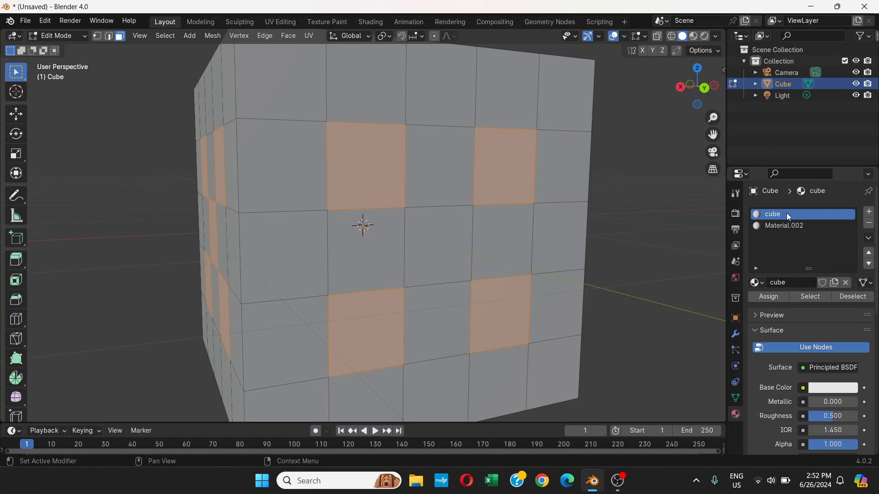
click(788, 229)
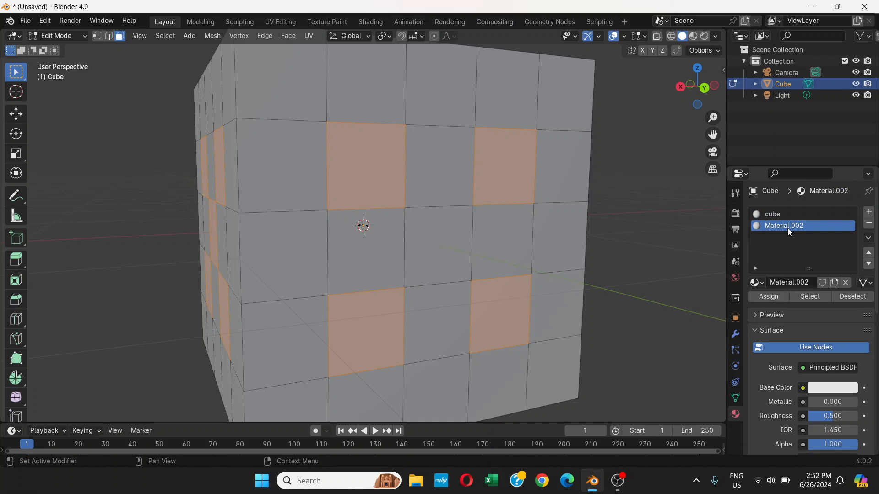
text(number)
key(Return)
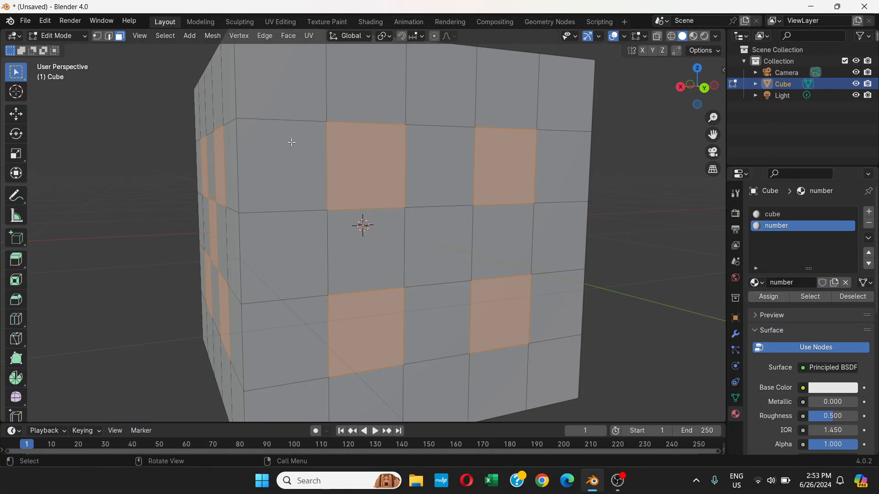
Assign the "number" material to all selected pip faces of the cube.
click(767, 298)
scroll(417, 227, down, 2)
middle_drag(444, 215, 366, 197)
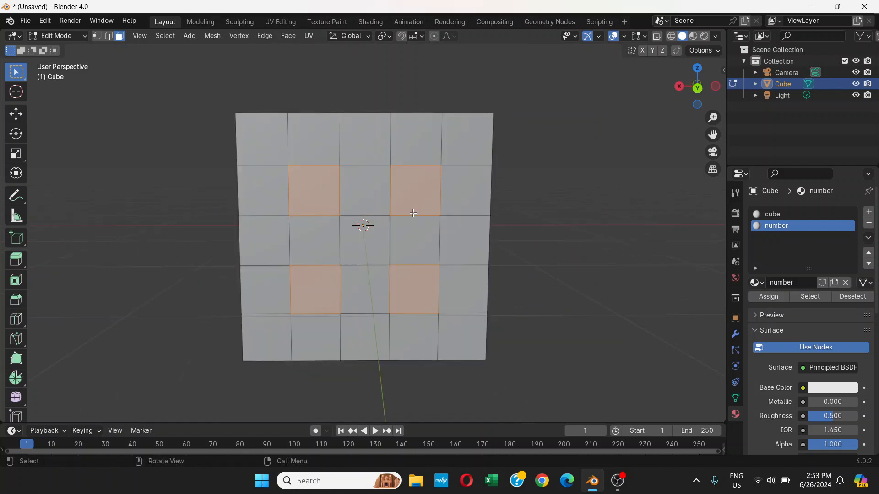
Try extruding the selected pip faces individually outward by about 1.08 m, and cancel the offset.
scroll(366, 197, up, 2)
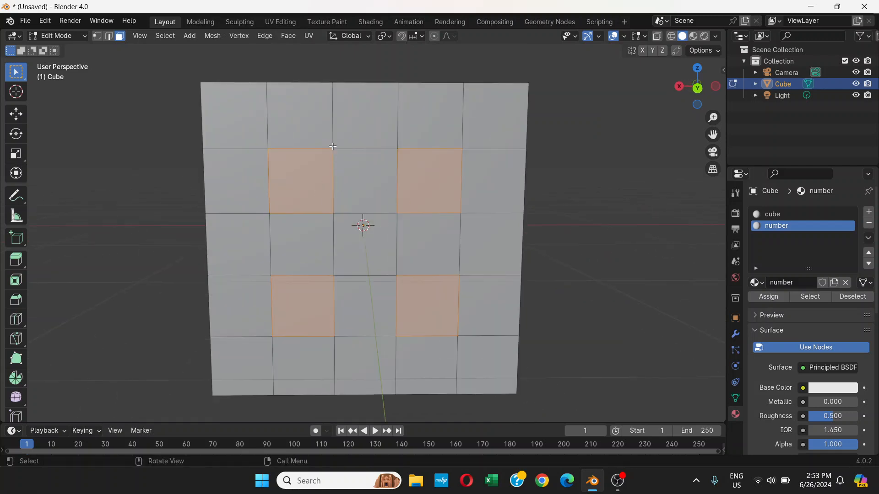
click(290, 36)
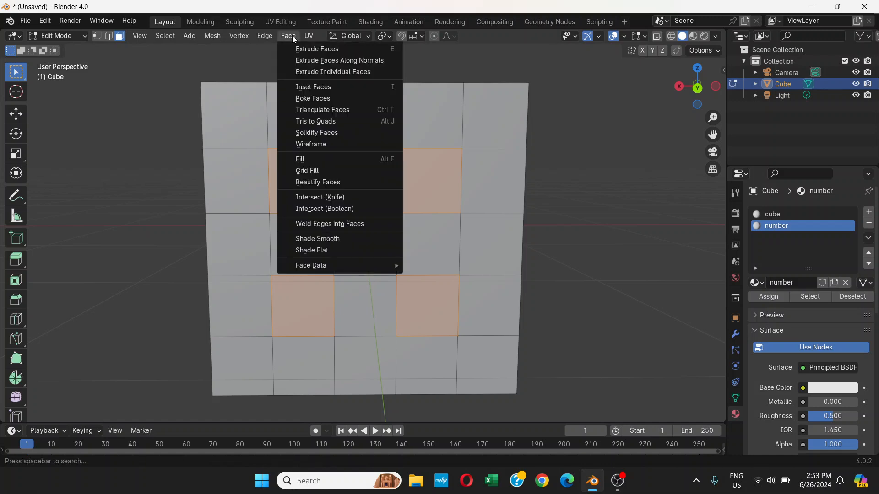
click(321, 75)
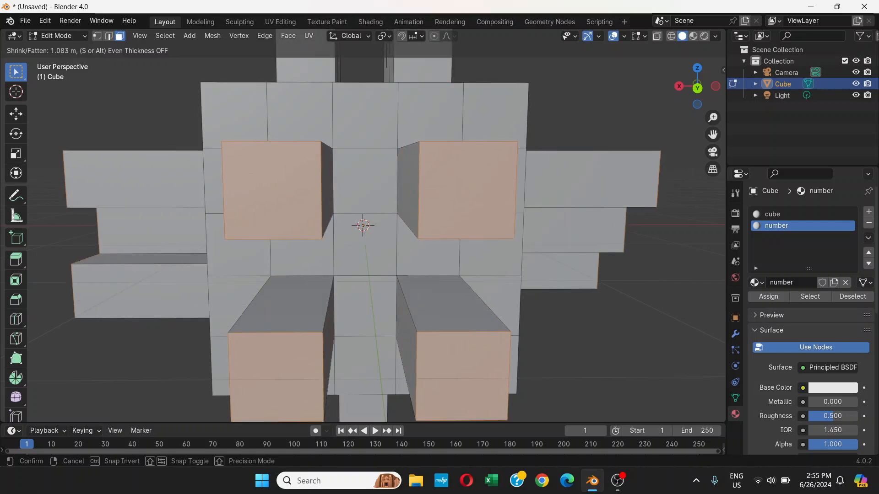
right_click(511, 402)
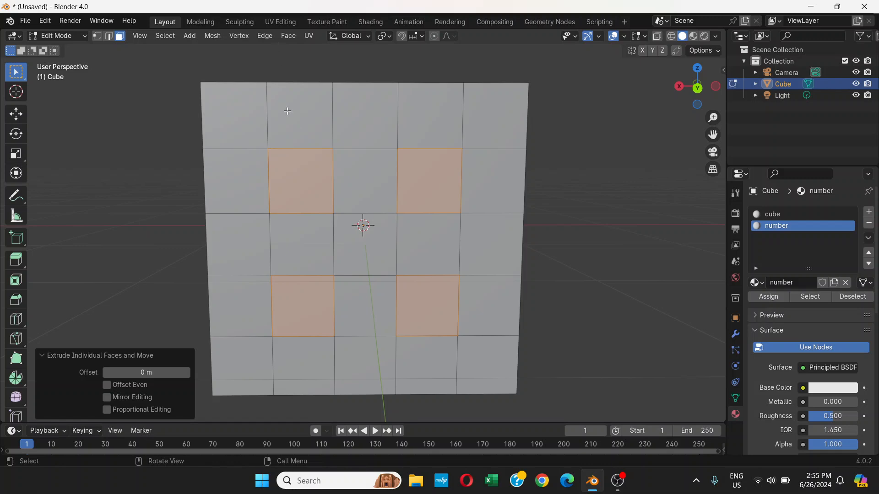
Try insetting the selected pip faces by about 0.13 m and cancel, undo the zero-offset extrusion, and abandon a move of the faces.
key(i)
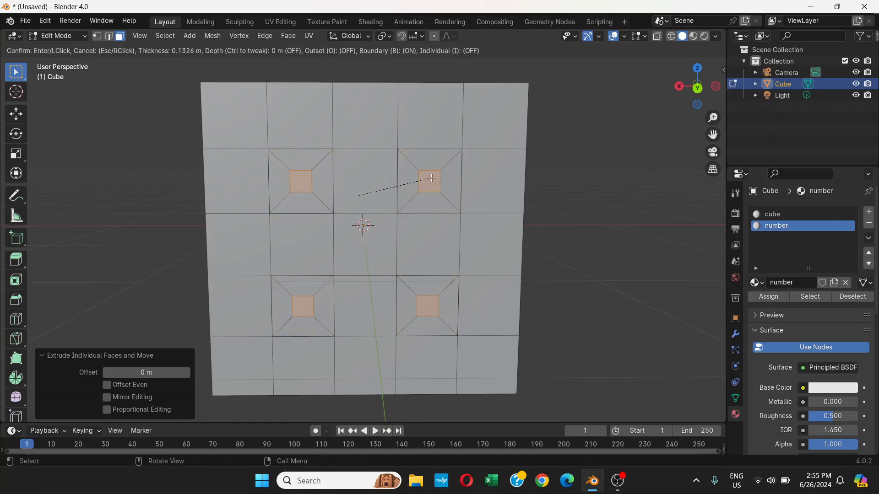
key(Escape)
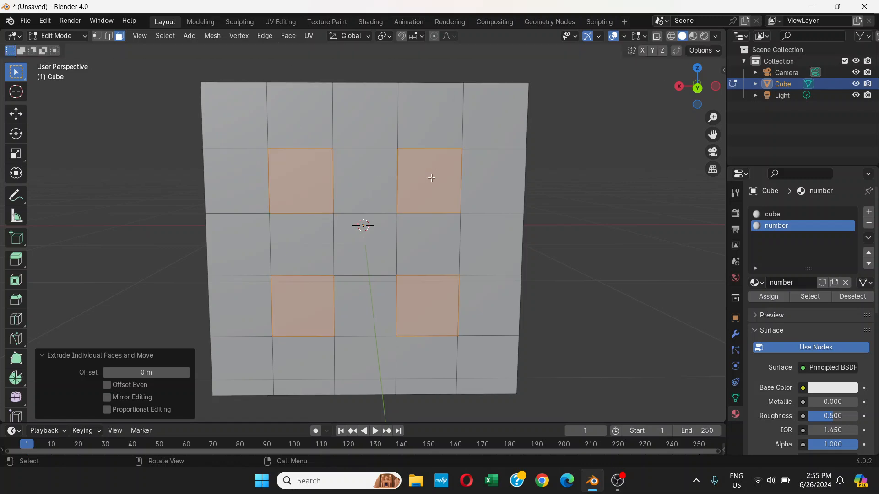
key(ctrl+z)
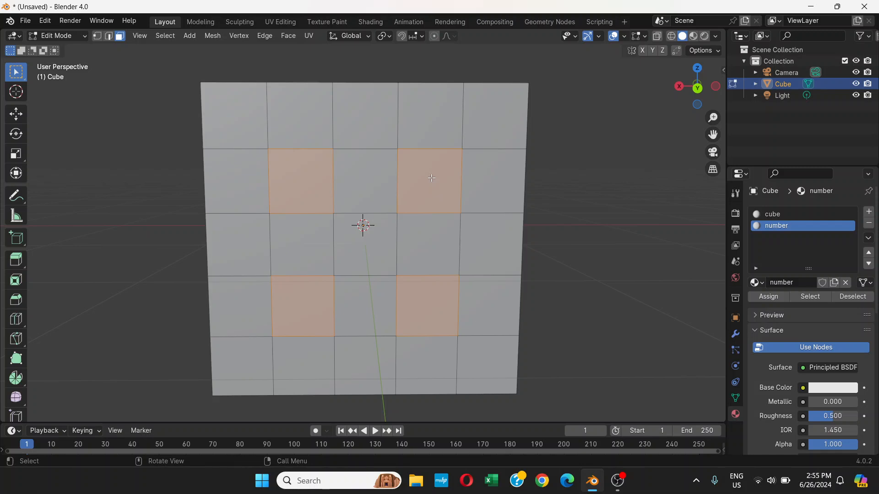
key(g)
key(Escape)
Try extruding the selected pip faces together by about 0.82 m along the normal, and undo the extrusion.
click(287, 36)
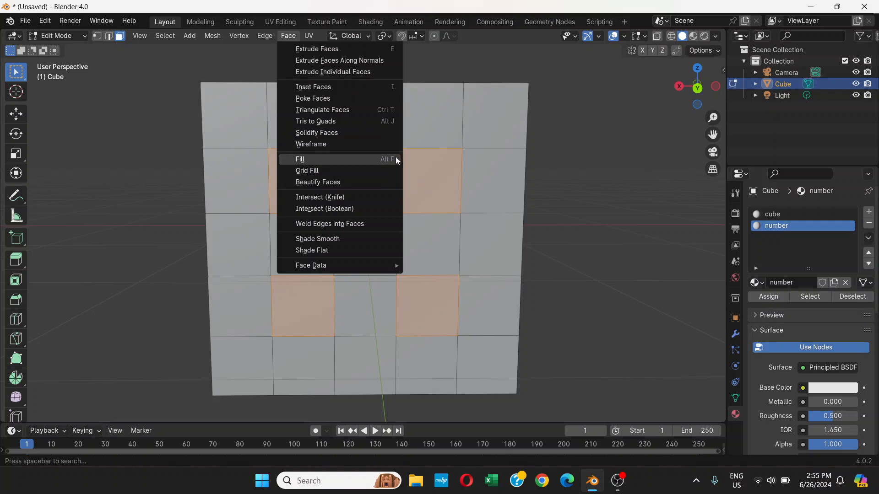
click(288, 36)
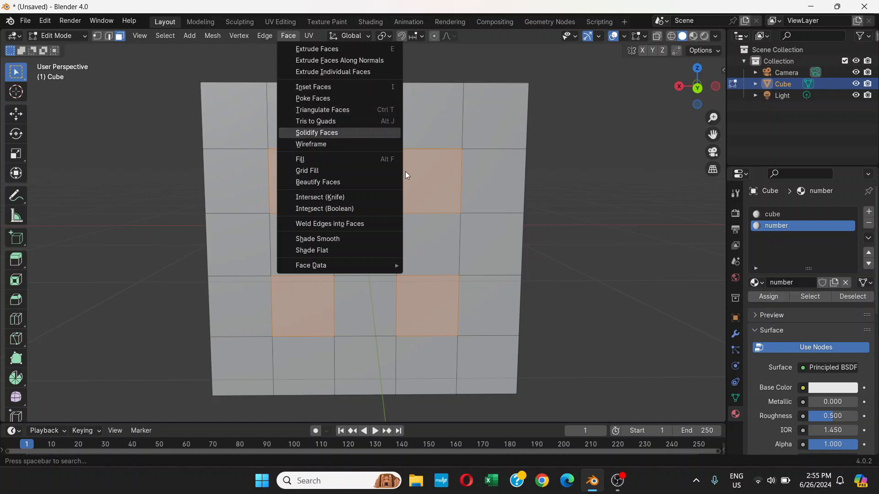
click(313, 50)
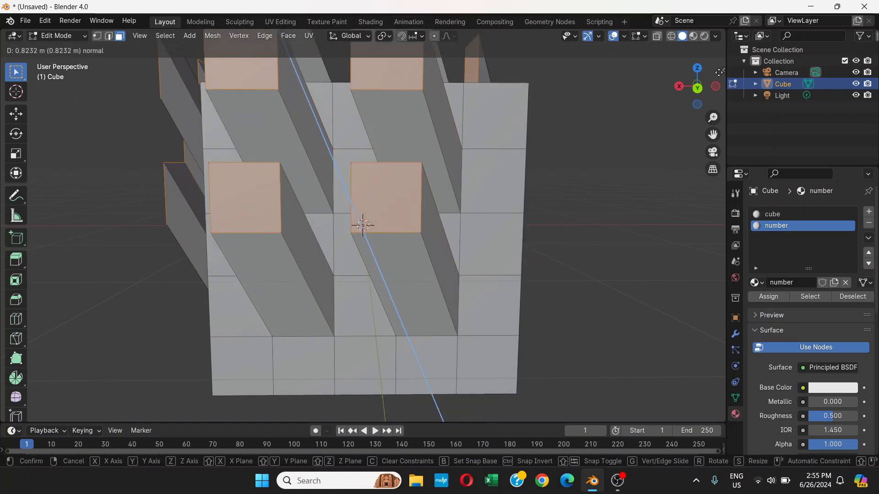
right_click(44, 124)
key(ctrl+z)
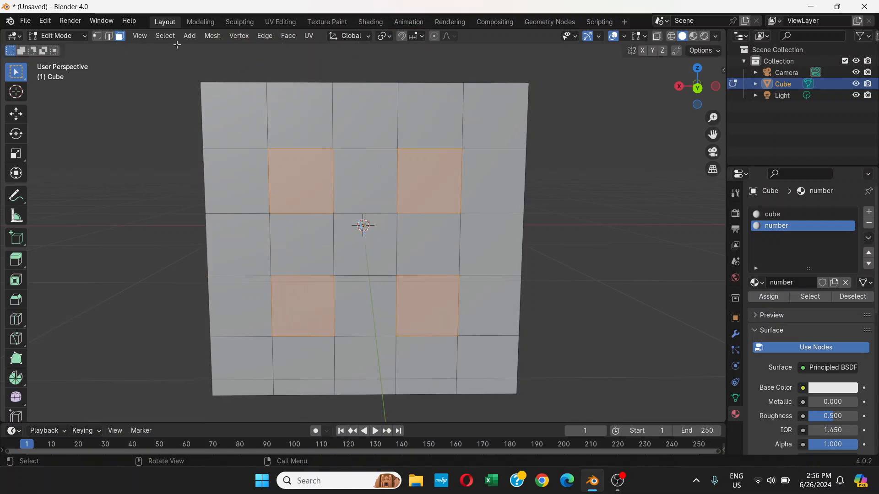
Extrude the selected pip faces individually with an offset of 0 m.
click(287, 38)
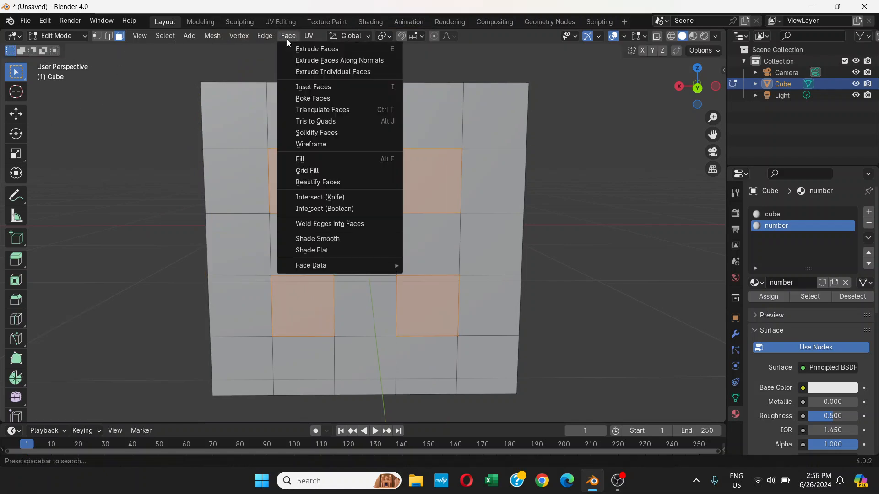
click(302, 73)
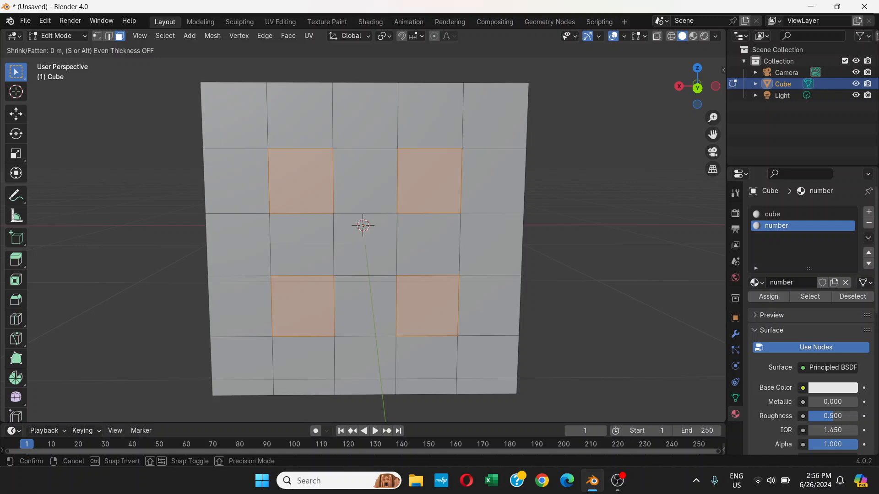
click(300, 72)
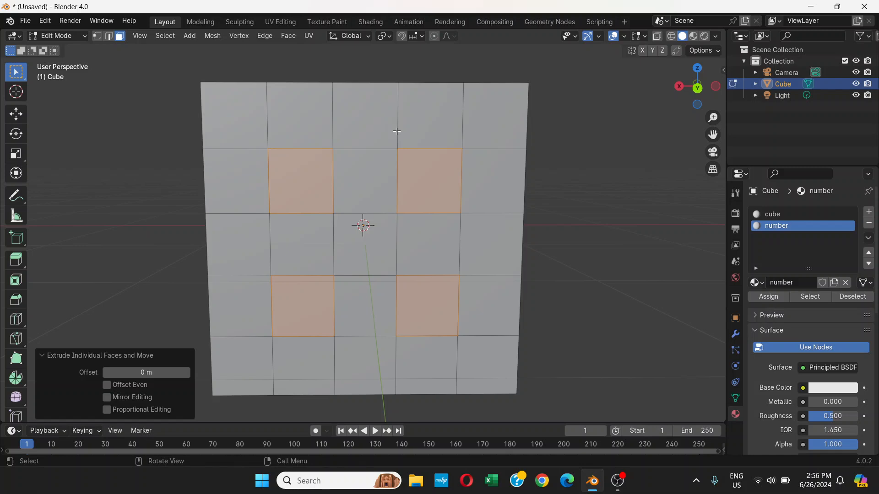
Inset the selected pip faces by about 0.024 m with a depth of 0 m.
scroll(414, 163, up, 1)
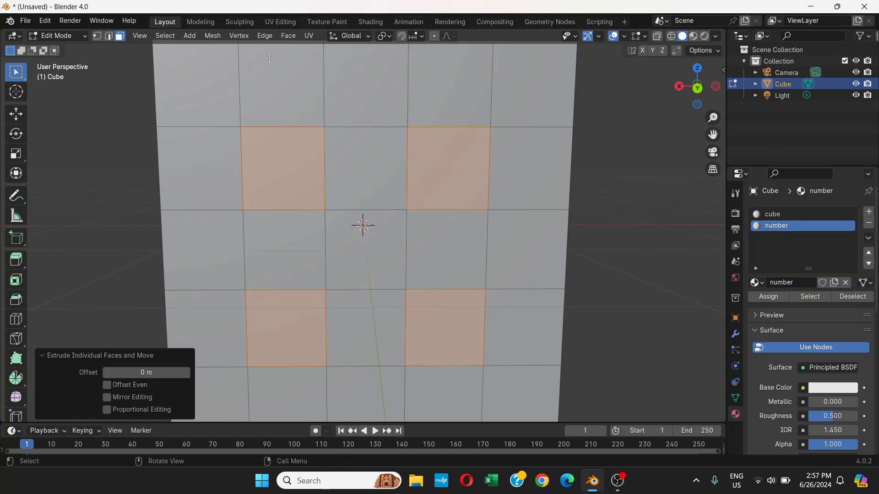
click(288, 38)
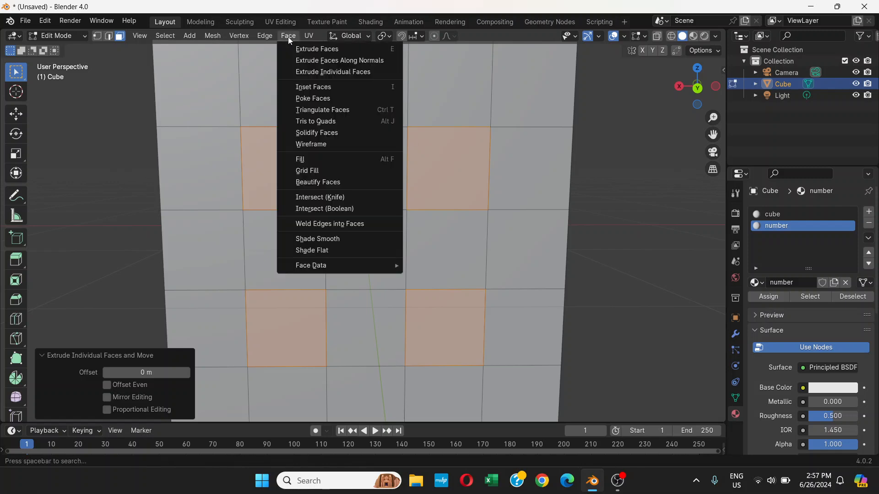
click(298, 88)
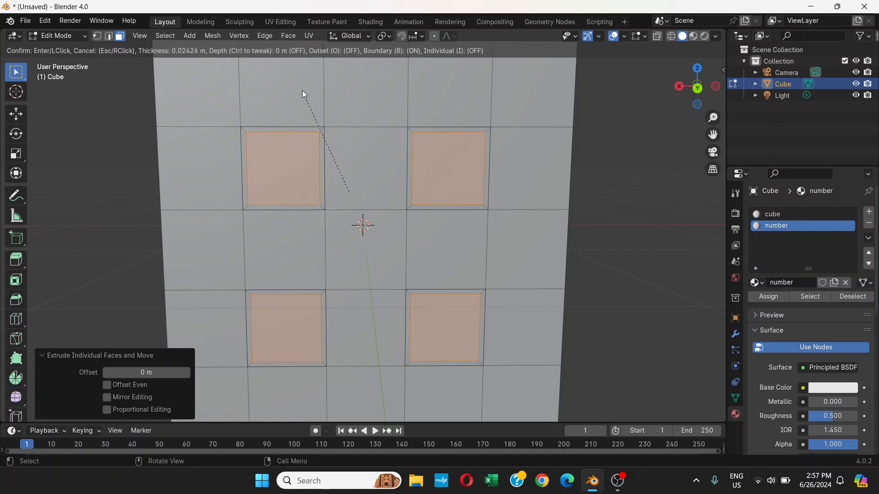
click(302, 91)
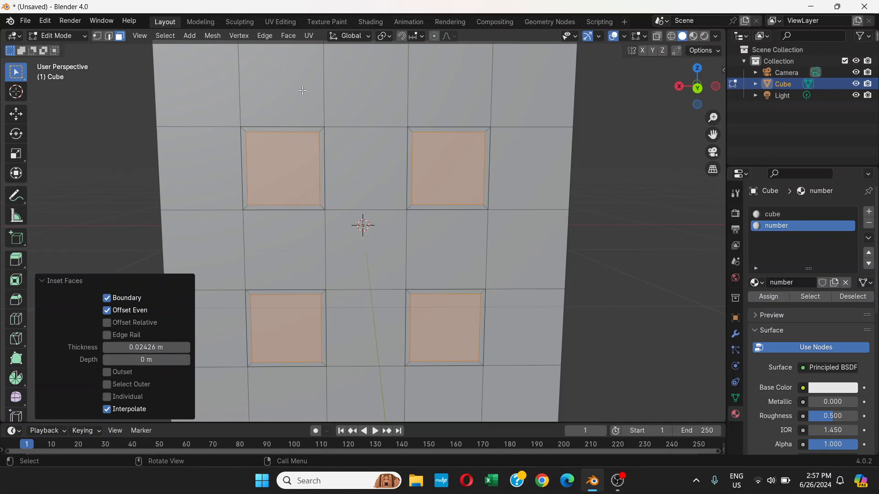
Poke the inset pip faces, try a poke offset of -0.18 m, and reset the offset to 0 m.
click(289, 36)
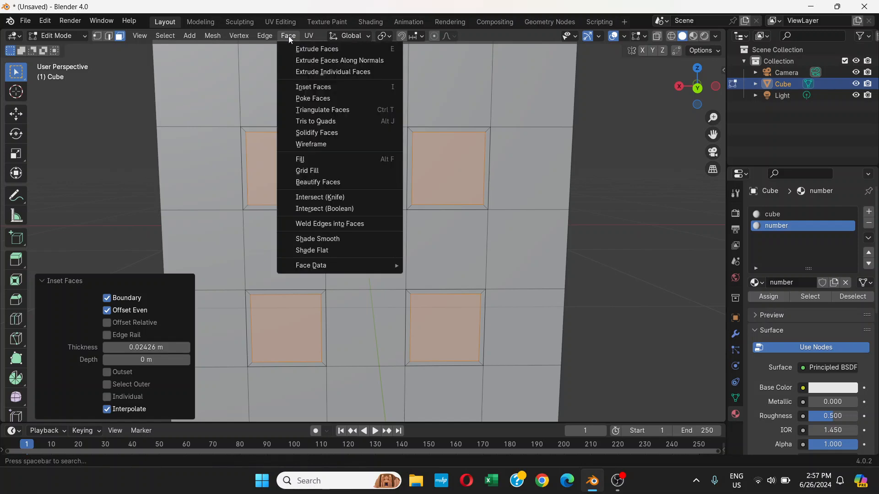
click(320, 99)
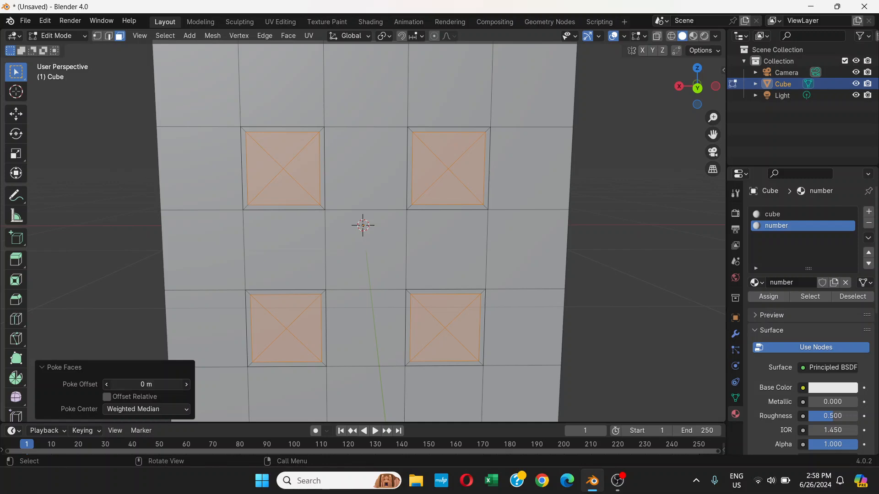
mouse_move(146, 385)
mouse_down()
mouse_move(206, 385)
mouse_move(134, 384)
mouse_up()
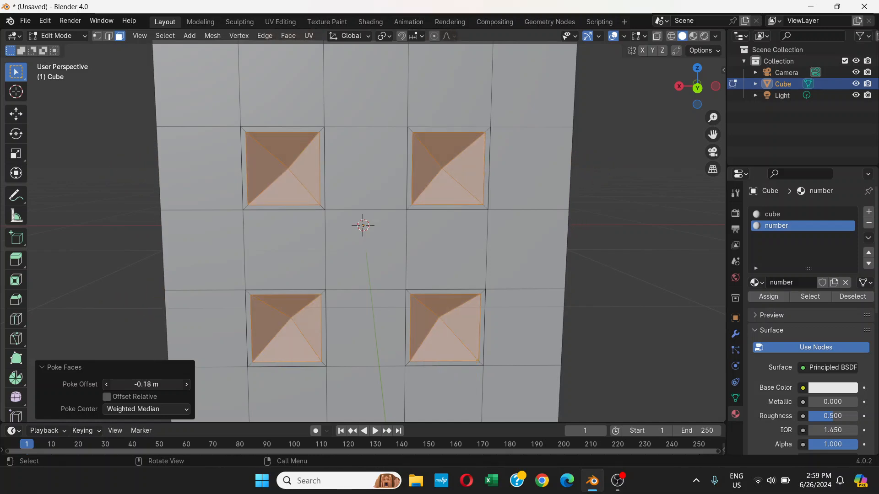
click(152, 384)
text(0)
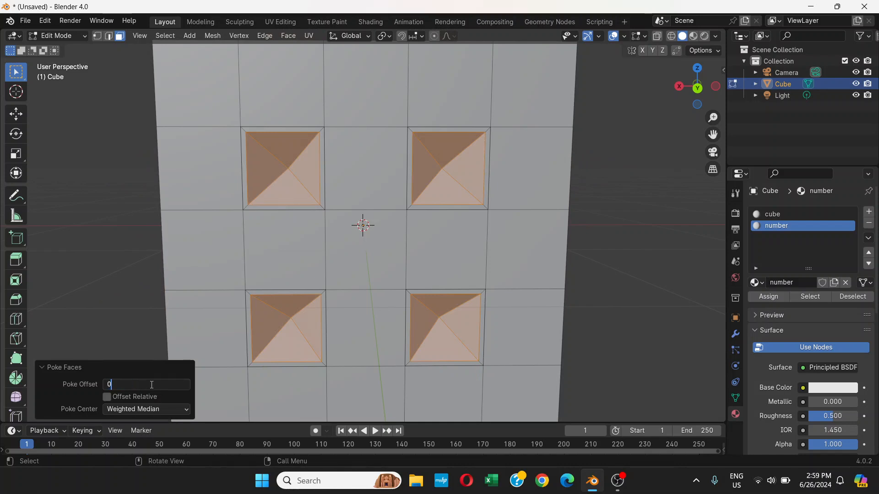
key(Return)
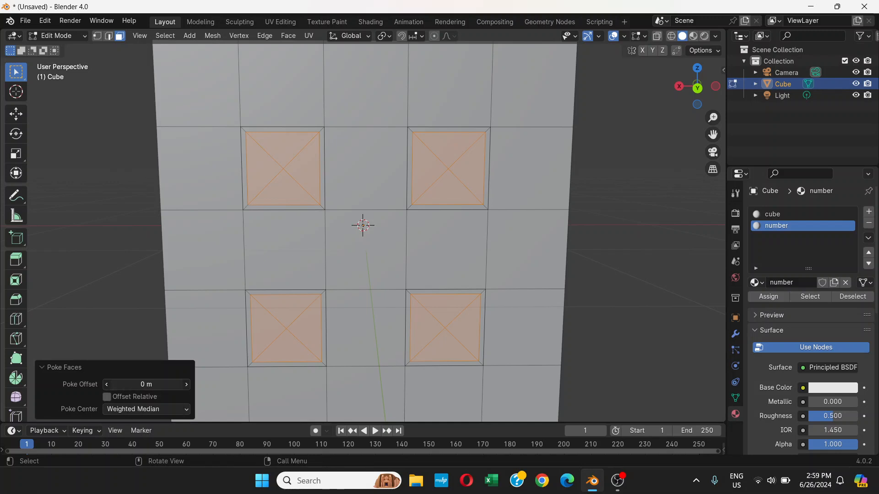
Try poke offsets between -0.01 and 0.01 m on the pip faces, and set the offset to -0.04 m.
mouse_move(146, 385)
mouse_down()
mouse_move(110, 385)
mouse_move(143, 384)
mouse_up()
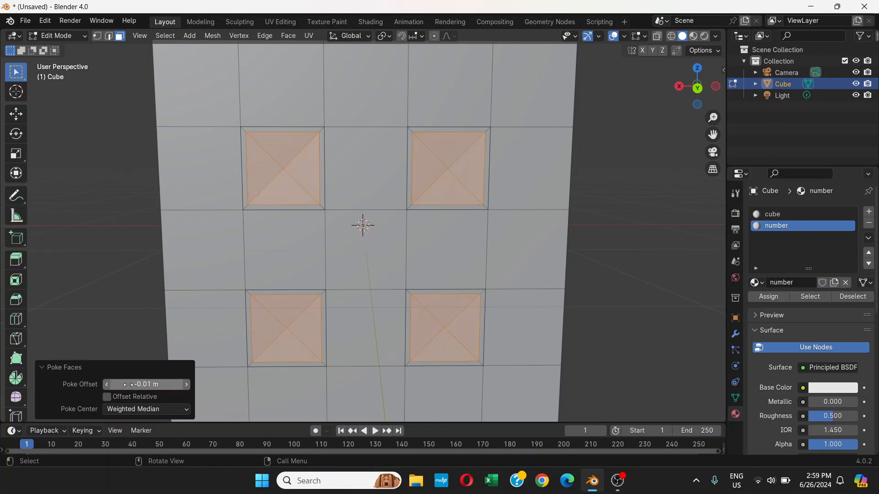
click(107, 385)
click(187, 385)
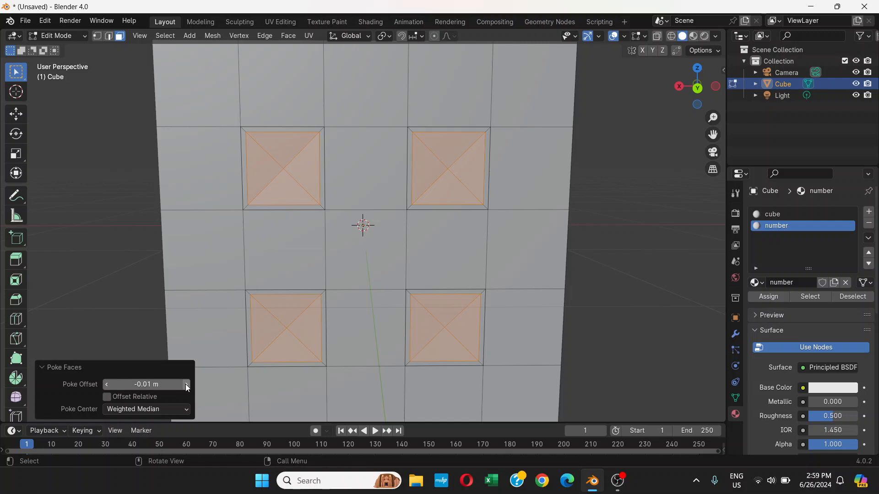
click(107, 385)
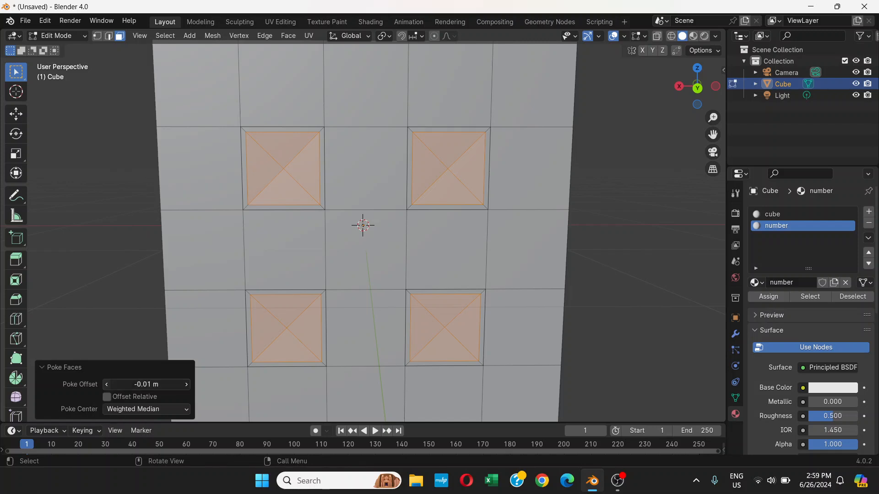
click(187, 385)
click(186, 386)
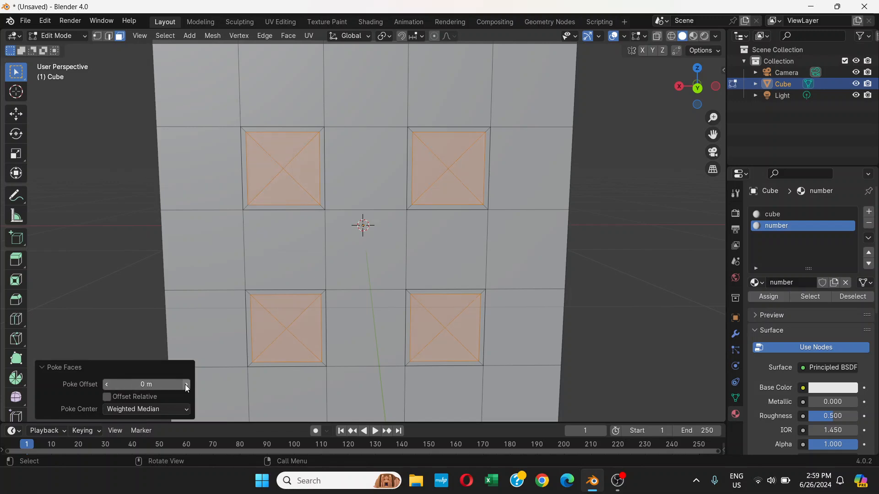
click(187, 386)
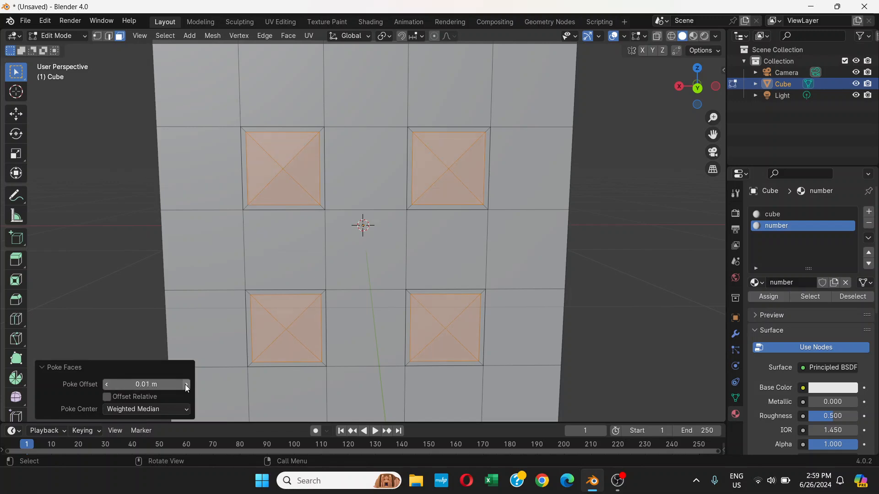
click(107, 385)
click(107, 385)
click(107, 384)
click(108, 385)
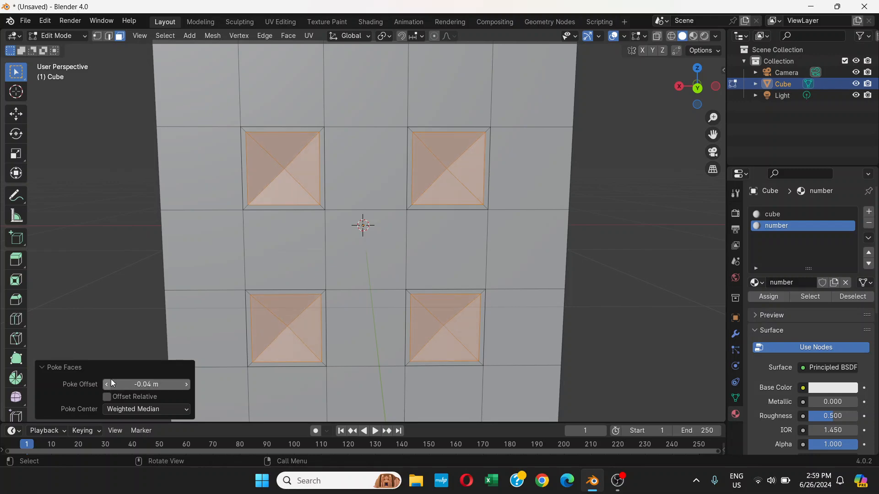
Deepen the poked pips by setting the poke offset to -0.07 m, and check them on the adjacent sides.
middle_drag(327, 261, 388, 261)
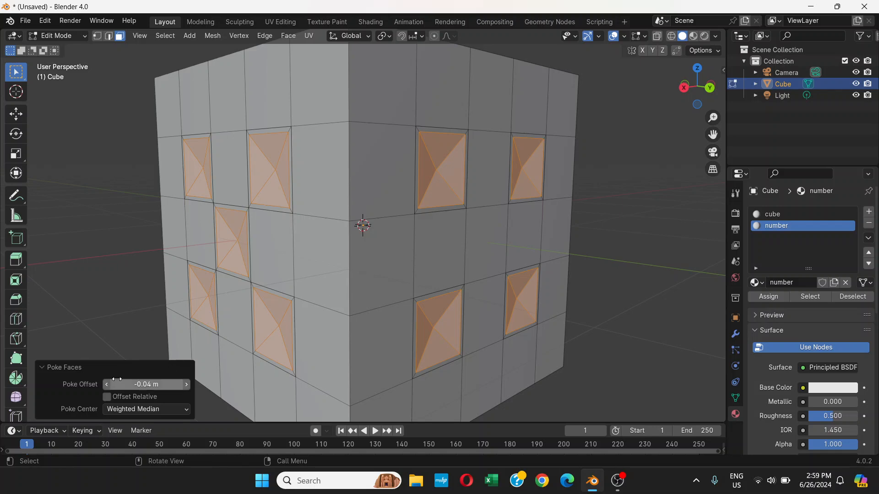
click(108, 385)
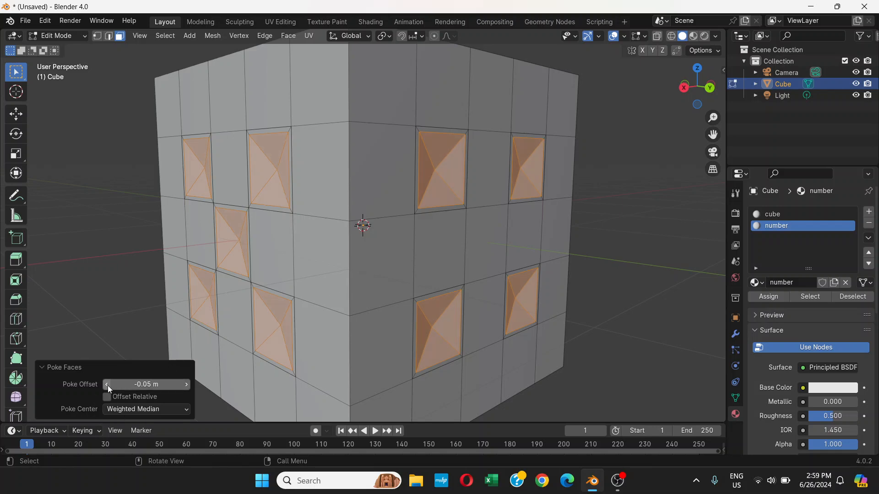
click(108, 385)
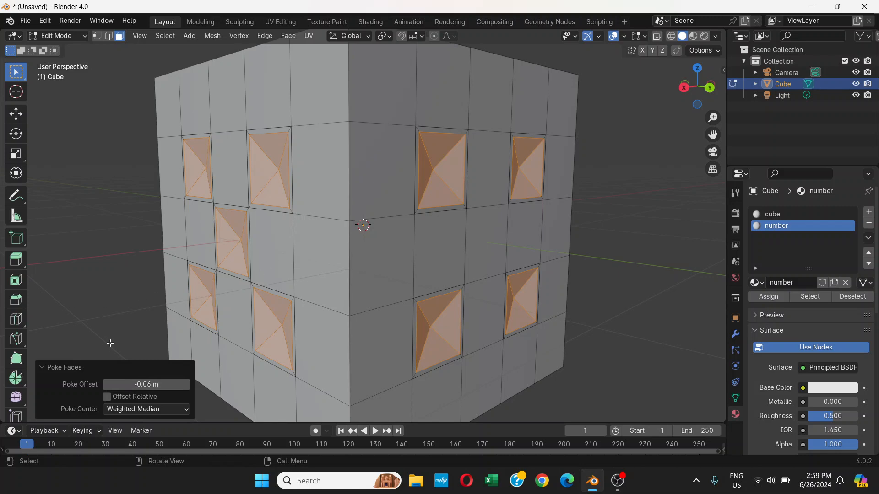
click(105, 386)
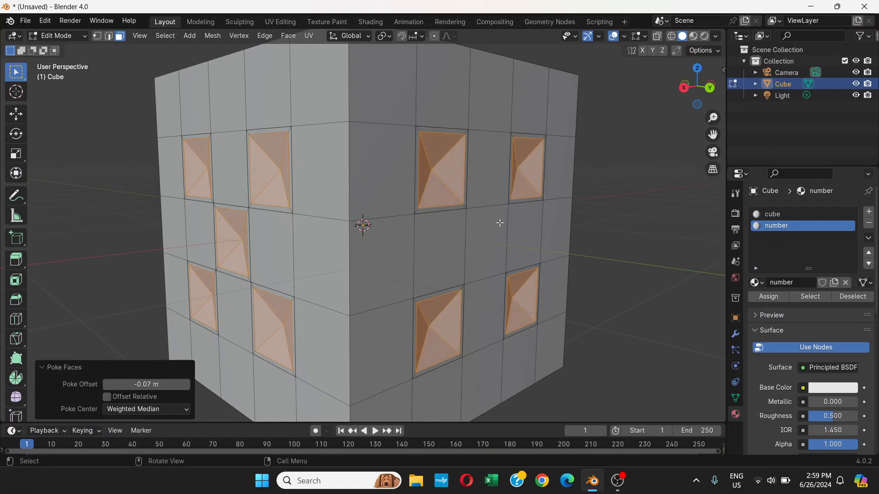
middle_drag(555, 213, 363, 224)
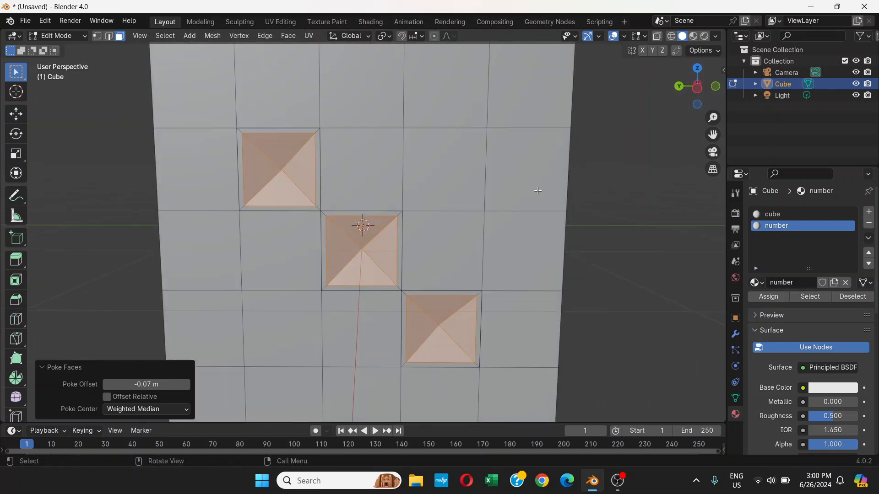
Deselect the pip faces, check the recessed pips around the die, and switch to Object Mode.
click(613, 160)
scroll(575, 261, down, 3)
middle_drag(575, 261, 435, 227)
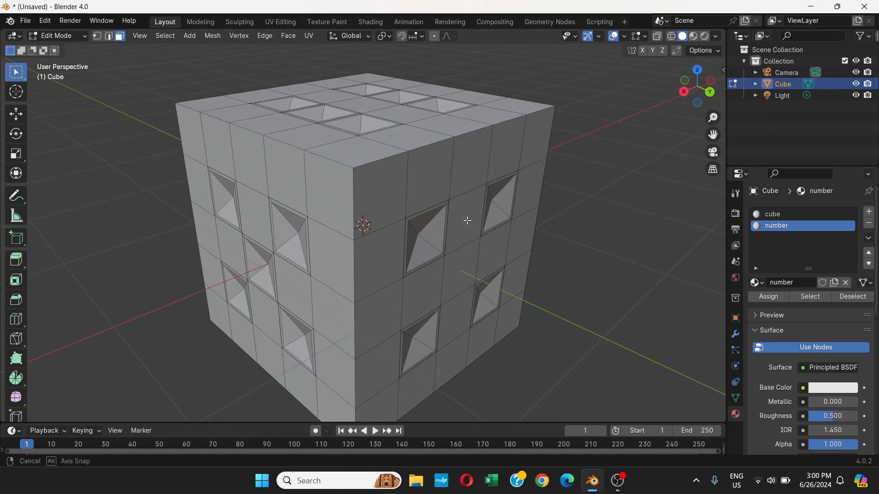
scroll(467, 220, down, 3)
middle_drag(467, 219, 420, 134)
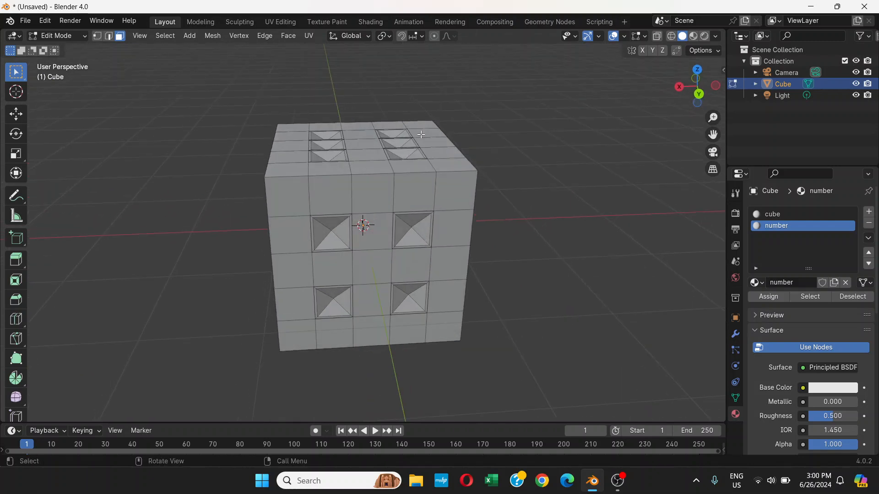
click(81, 36)
click(89, 47)
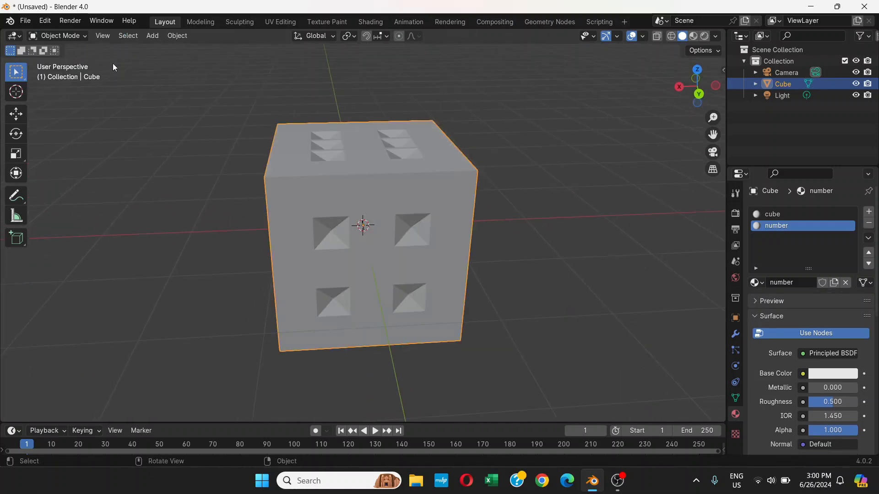
Deselect the die and examine its recessed pips from several sides.
middle_drag(375, 194, 441, 205)
click(517, 212)
middle_drag(525, 215, 467, 221)
middle_drag(382, 181, 287, 196)
mouse_move(419, 192)
middle_down()
mouse_move(400, 180)
mouse_move(424, 174)
mouse_move(417, 187)
middle_up()
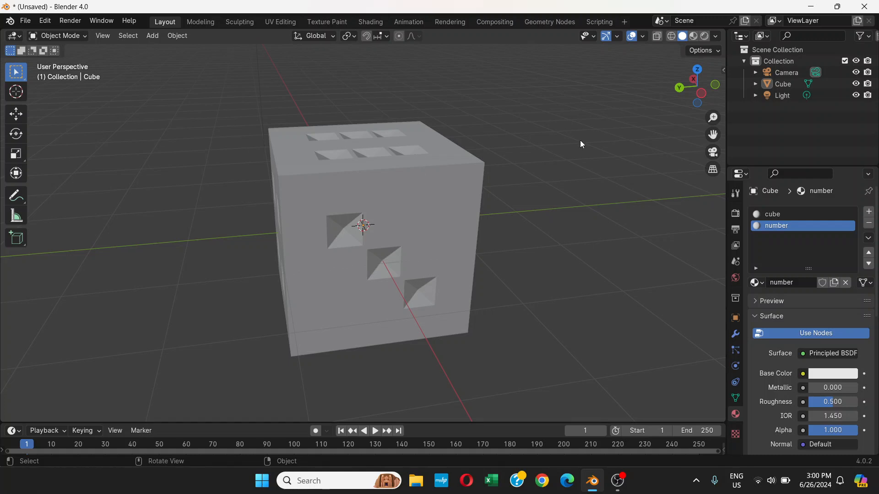